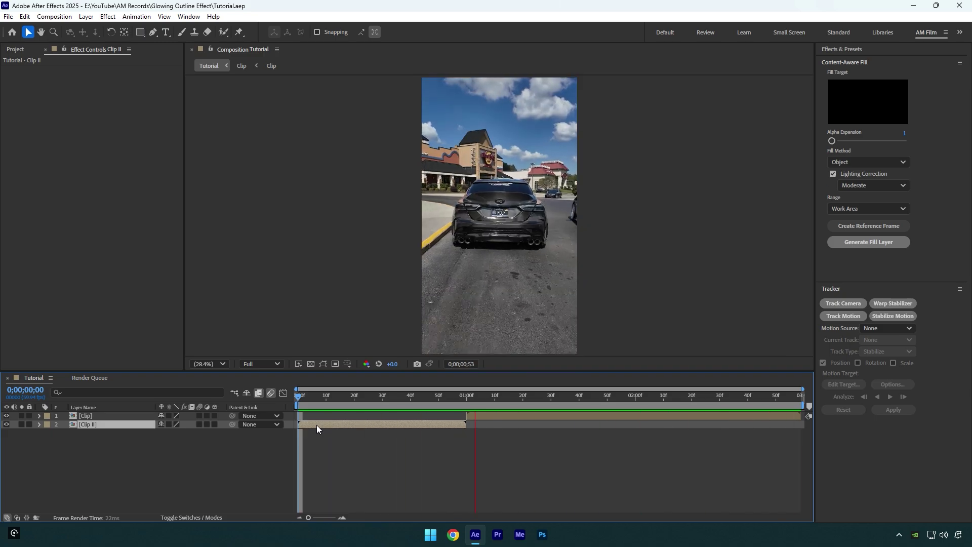
Step: Duplicate the top Clip layer and freeze the copy on its current frame
{"action": "key", "text": "space"}
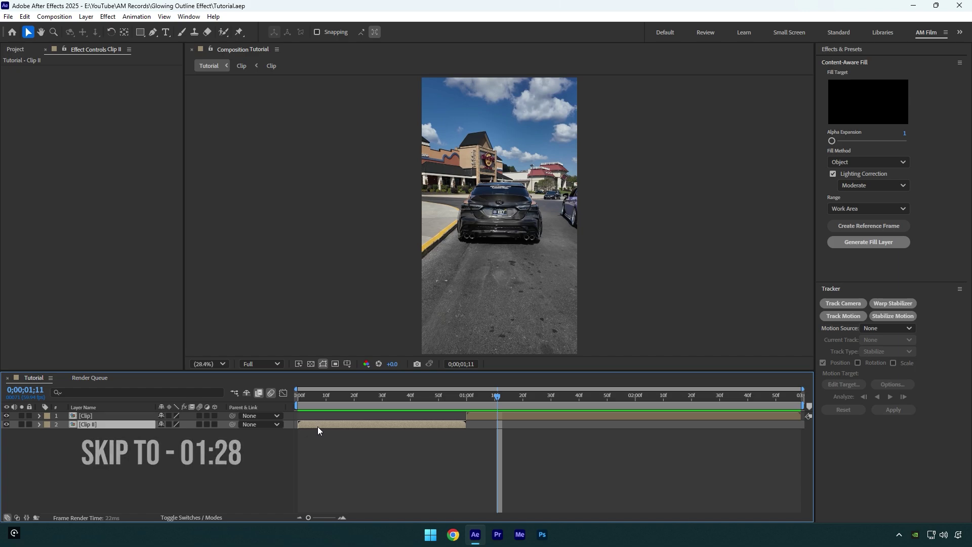
{"action": "left_click_drag", "start_coordinate": [326, 396], "coordinate": [466, 396]}
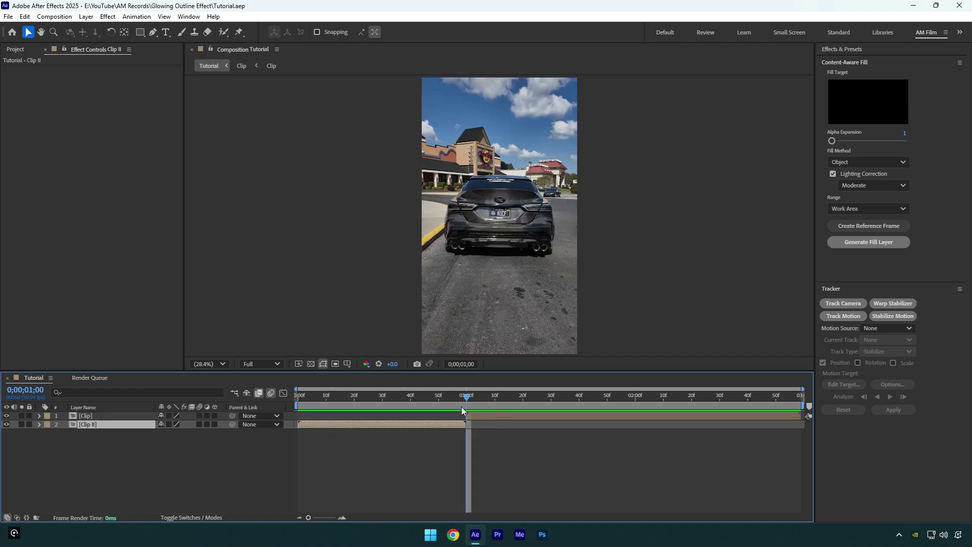
{"action": "left_click", "coordinate": [473, 414]}
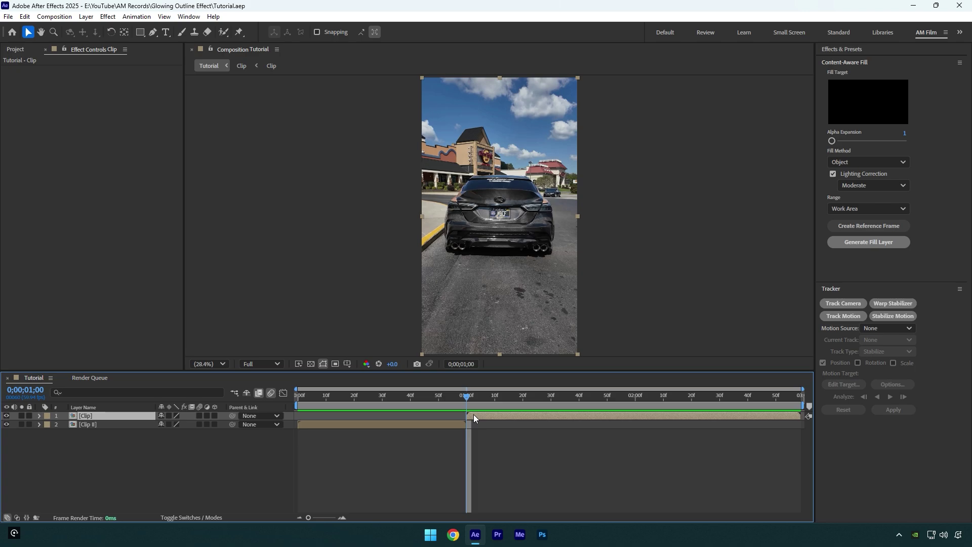
{"action": "key", "text": "ctrl+d"}
{"action": "right_click", "coordinate": [473, 414]}
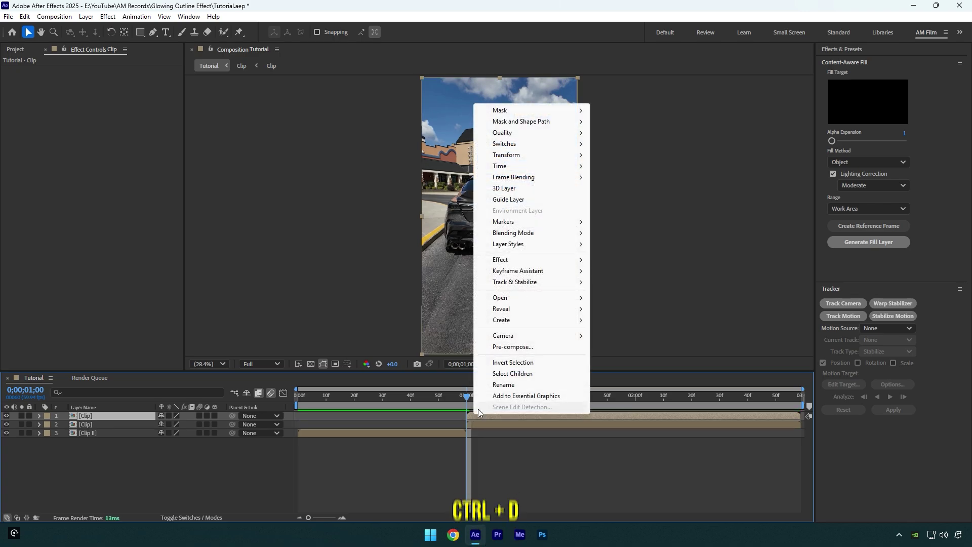
{"action": "mouse_move", "coordinate": [510, 170]}
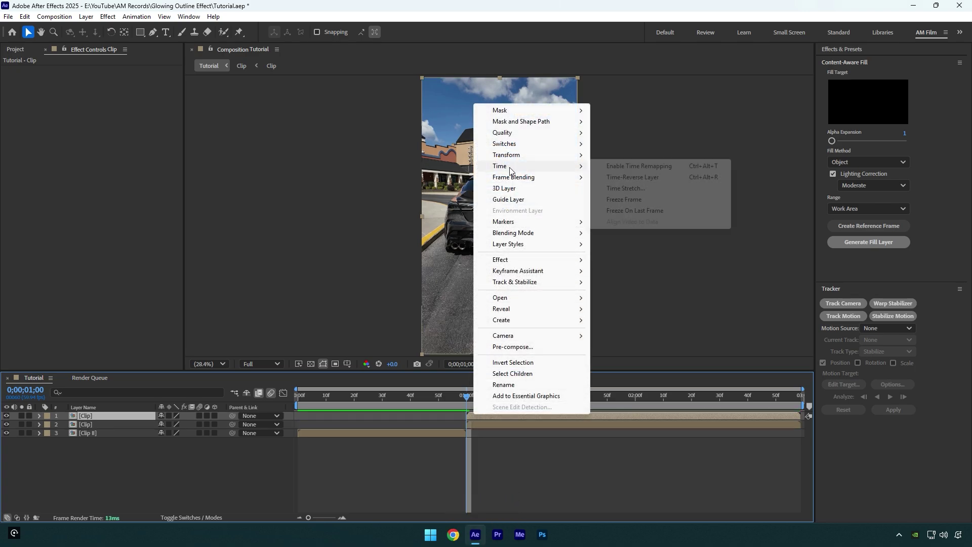
{"action": "left_click", "coordinate": [623, 199]}
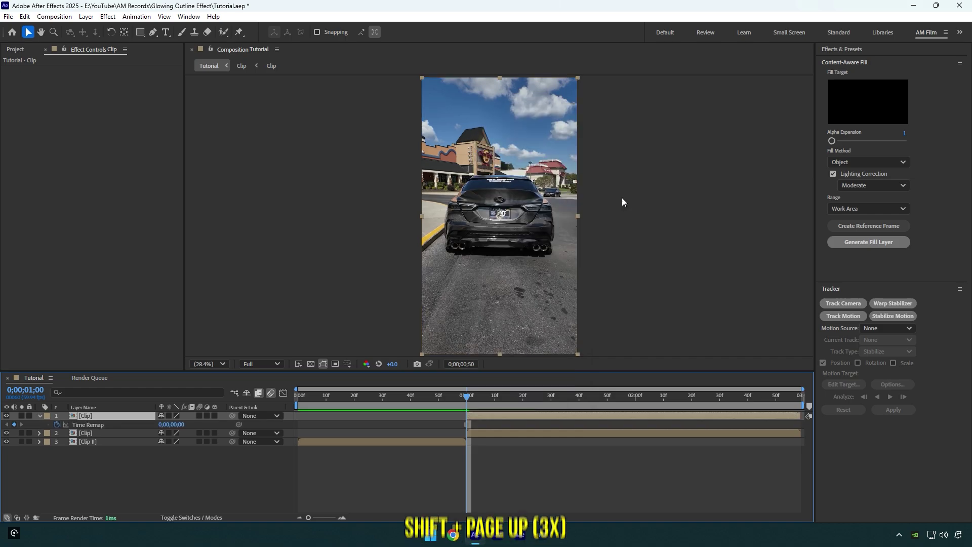
Step: Start the frozen copy at 0;00;00;30 and split it at 0;00;01;00
{"action": "key", "text": "shift+Page_Up"}
{"action": "key", "text": "shift+Page_Up"}
{"action": "key", "text": "shift+Page_Up"}
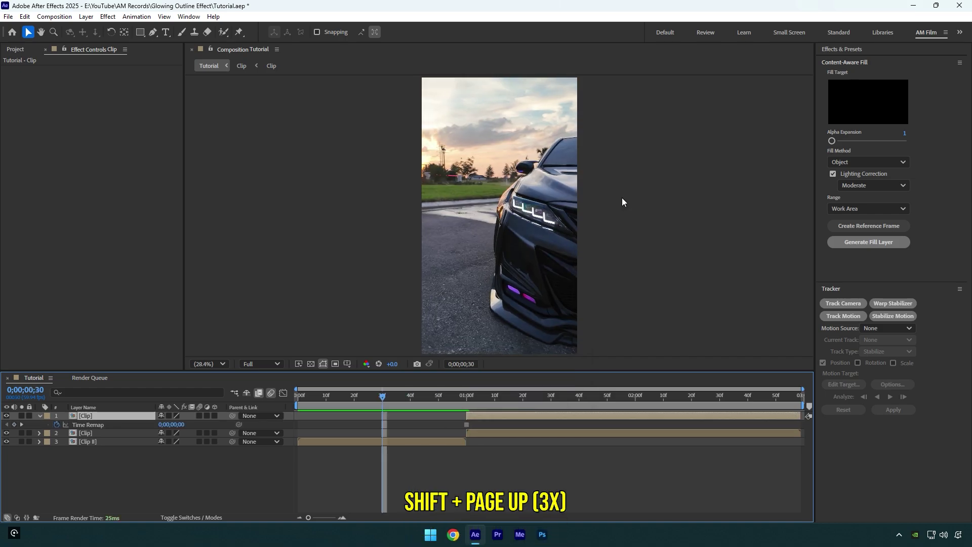
{"action": "left_click_drag", "start_coordinate": [471, 415], "coordinate": [467, 394]}
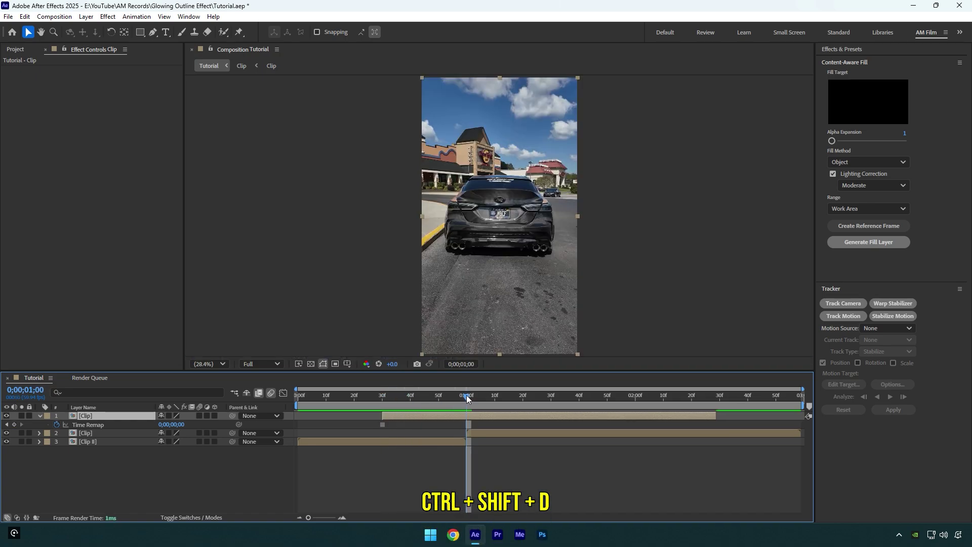
{"action": "key", "text": "ctrl+shift+d"}
Step: Delete the frozen layer's tail after one second and pre-compose it as 'Slam'
{"action": "key", "text": "Delete"}
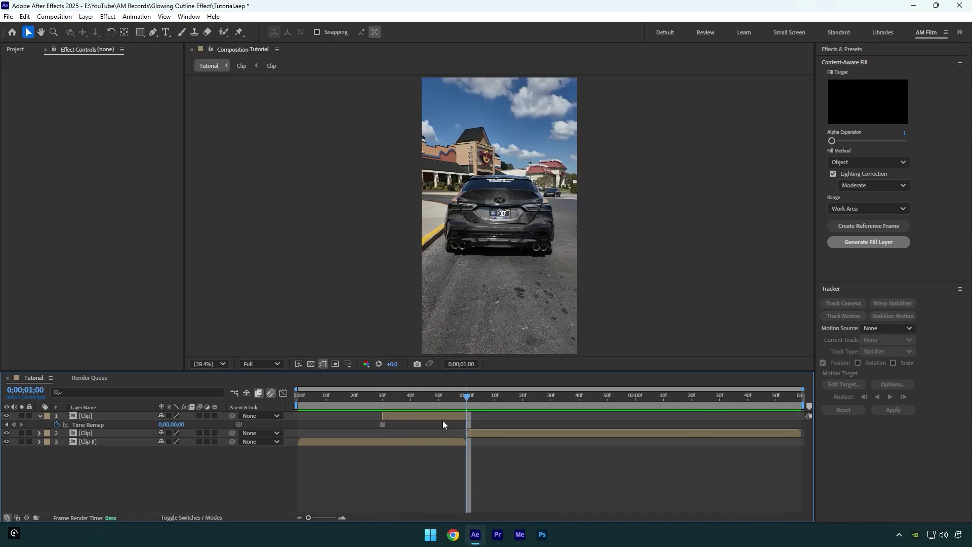
{"action": "right_click", "coordinate": [437, 415]}
{"action": "left_click", "coordinate": [466, 348]}
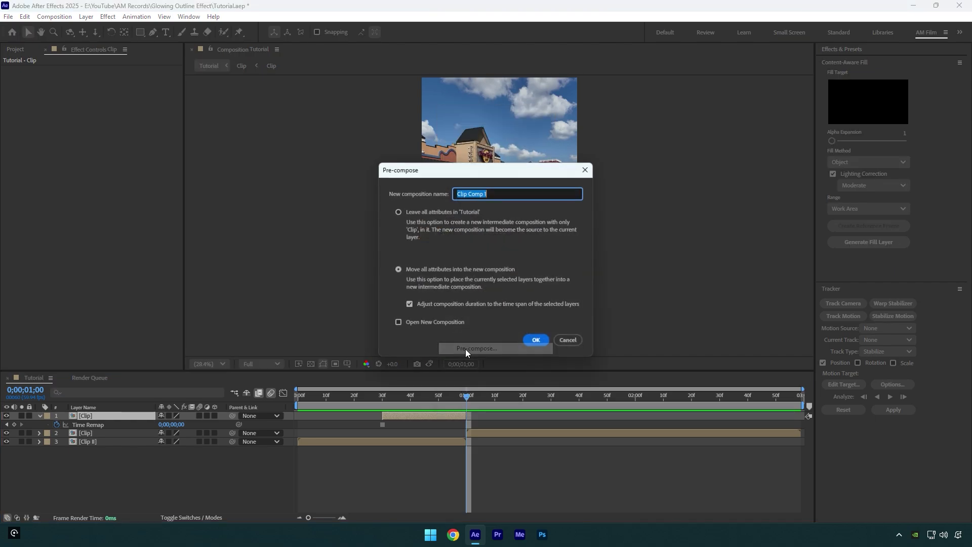
{"action": "type", "text": "Slam"}
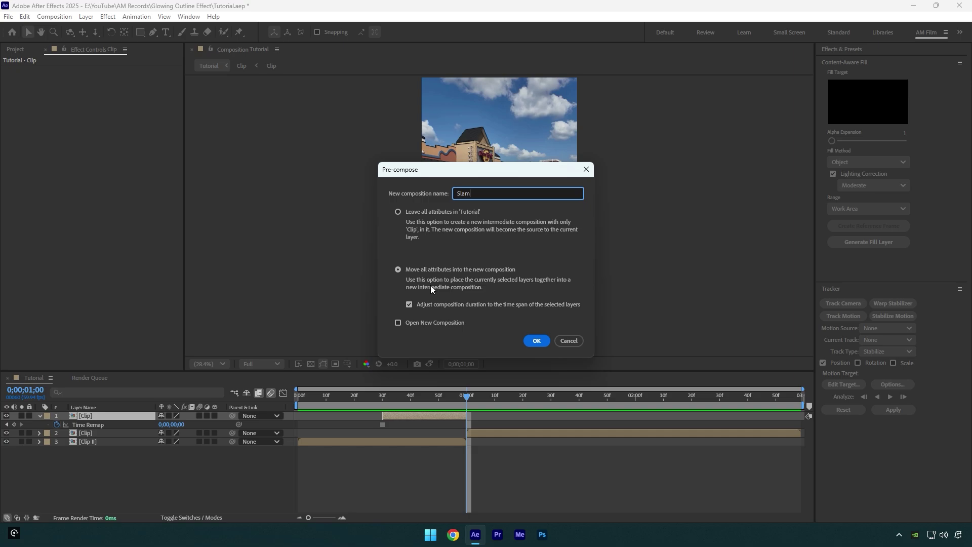
{"action": "left_click", "coordinate": [536, 341]}
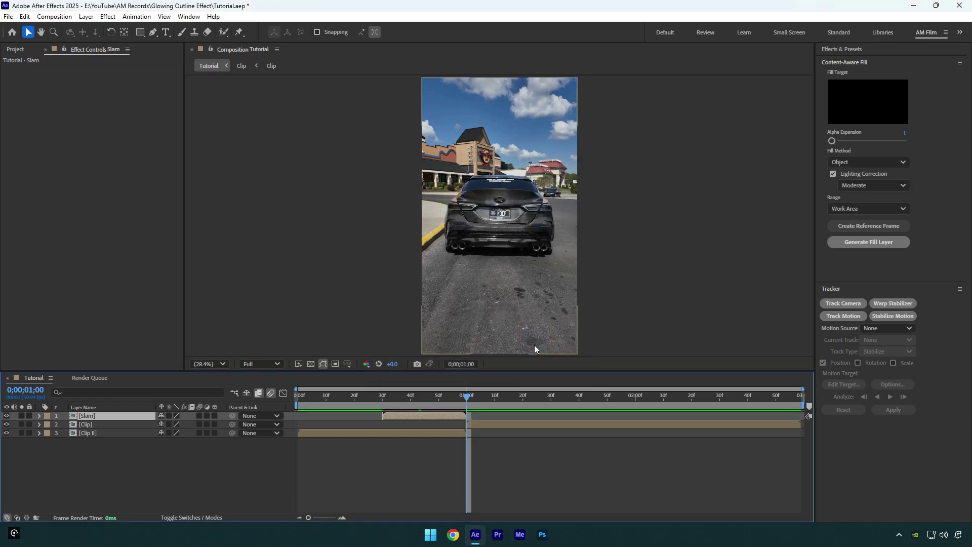
Step: At 0;00;00;47, zoom in and place Pen mask points along the car's bumper
{"action": "left_click_drag", "start_coordinate": [466, 391], "coordinate": [428, 388]}
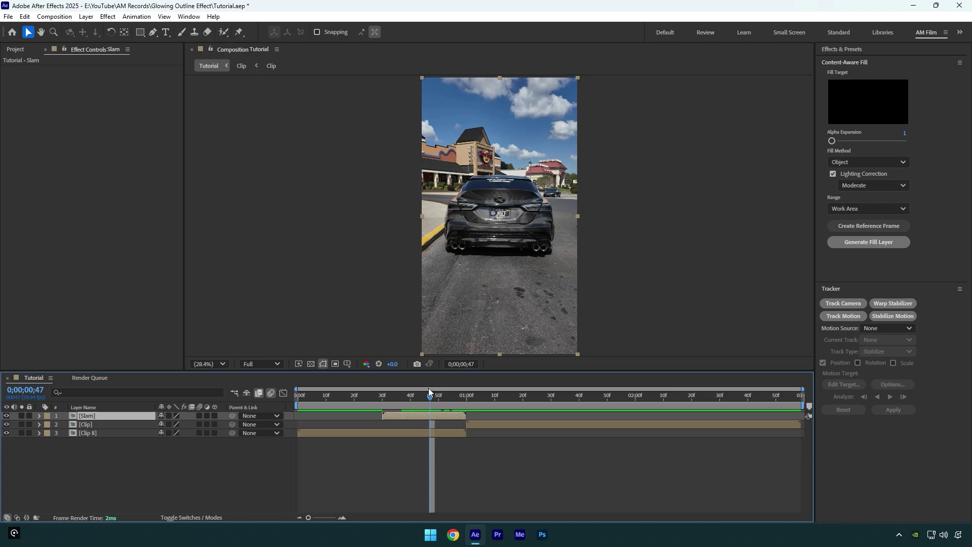
{"action": "key", "text": "g"}
{"action": "key", "text": "slash"}
{"action": "left_click", "coordinate": [403, 272]}
{"action": "left_click", "coordinate": [433, 276]}
{"action": "left_click", "coordinate": [460, 273]}
{"action": "left_click", "coordinate": [512, 273]}
{"action": "left_click", "coordinate": [566, 277]}
{"action": "left_click", "coordinate": [593, 274]}
Step: Finish tracing the car's outline to close the mask, then return to 0;00;01;00
{"action": "left_click", "coordinate": [601, 269]}
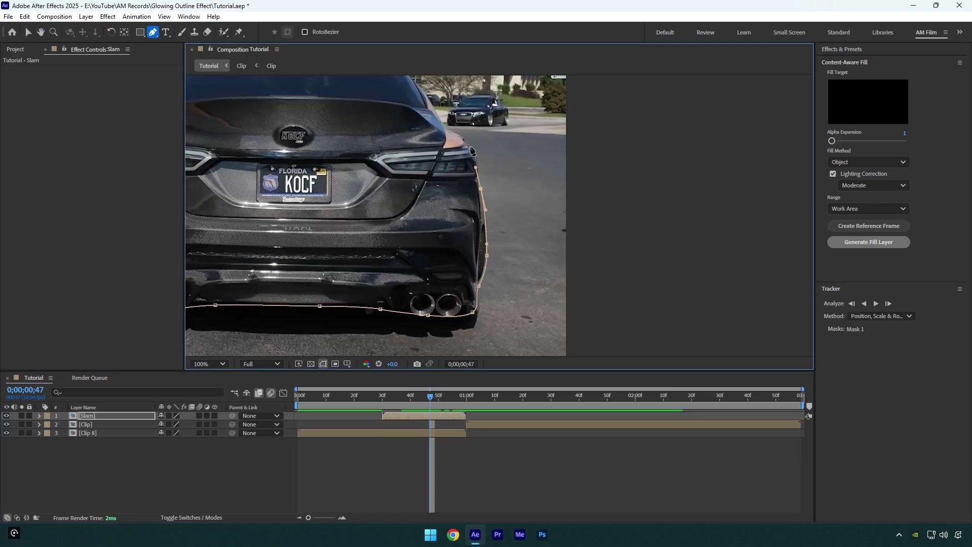
{"action": "key", "text": "shift+slash"}
{"action": "left_click", "coordinate": [436, 249]}
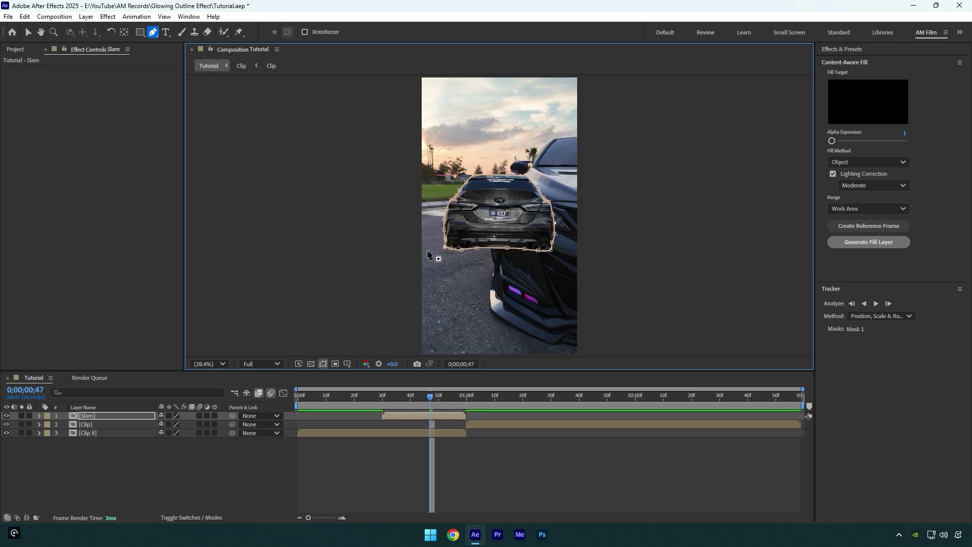
{"action": "left_click_drag", "start_coordinate": [436, 401], "coordinate": [466, 402]}
Step: Keyframe Slam's Position at 540,960 at 1;00 and 540,-285 at 0;00;00;30, then ease both
{"action": "key", "text": "v"}
{"action": "key", "text": "p"}
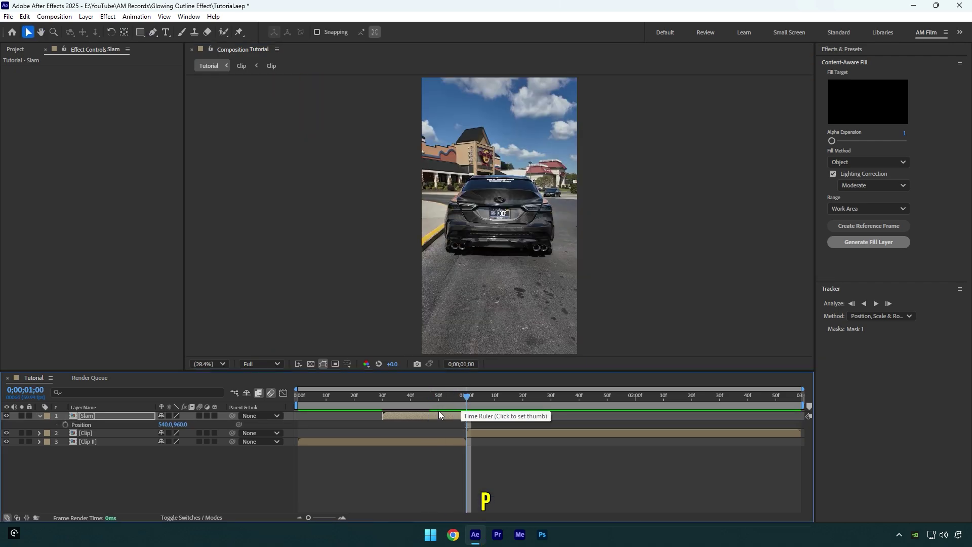
{"action": "left_click", "coordinate": [68, 424]}
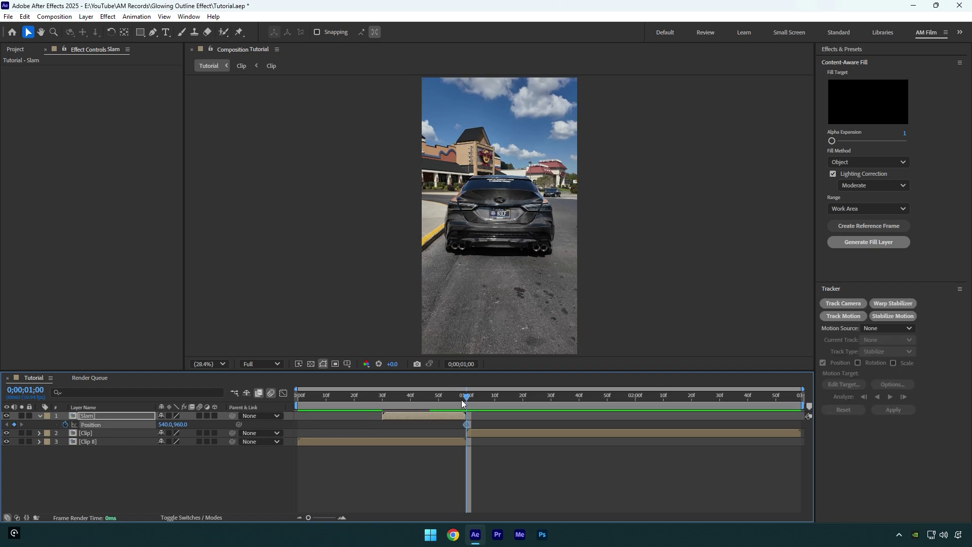
{"action": "left_click_drag", "start_coordinate": [462, 400], "coordinate": [382, 397]}
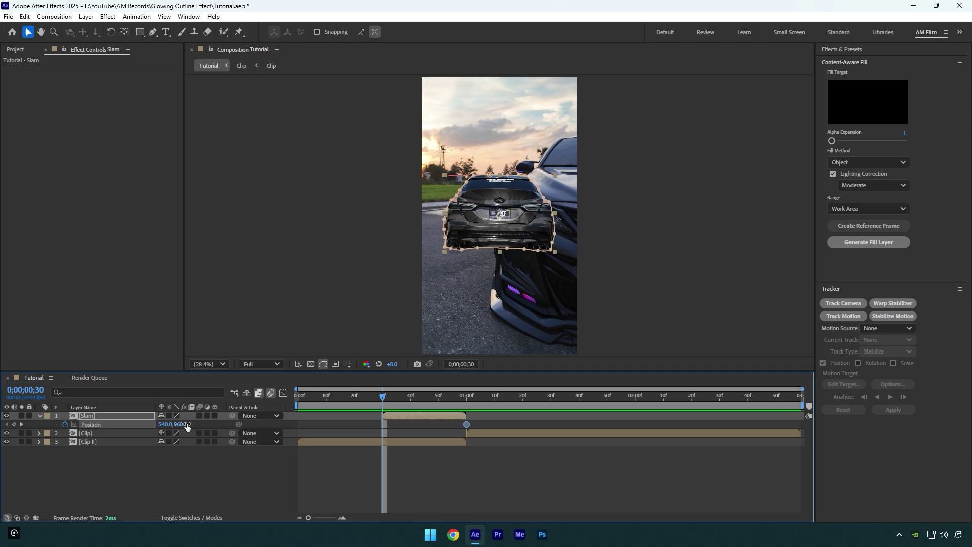
{"action": "left_click_drag", "start_coordinate": [187, 427], "coordinate": [85, 434]}
{"action": "left_click", "coordinate": [90, 424]}
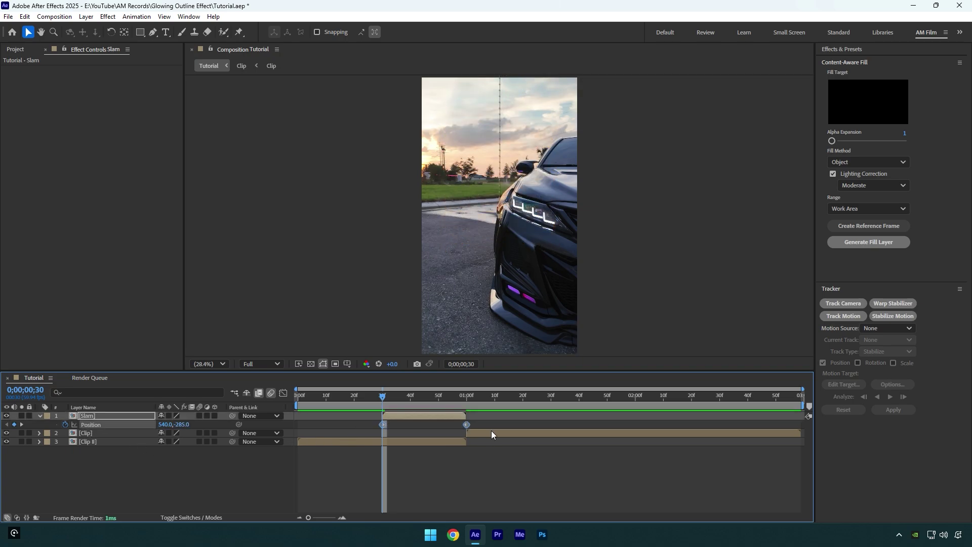
{"action": "key", "text": "F9"}
Step: In the speed graph, stretch the first keyframe's influence to about 74% and preview
{"action": "left_click", "coordinate": [283, 394]}
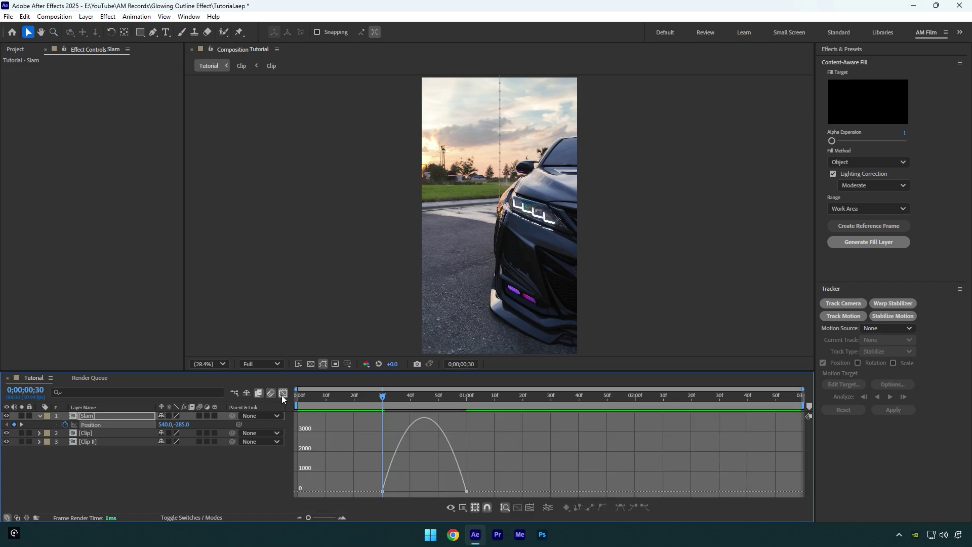
{"action": "right_click", "coordinate": [346, 441]}
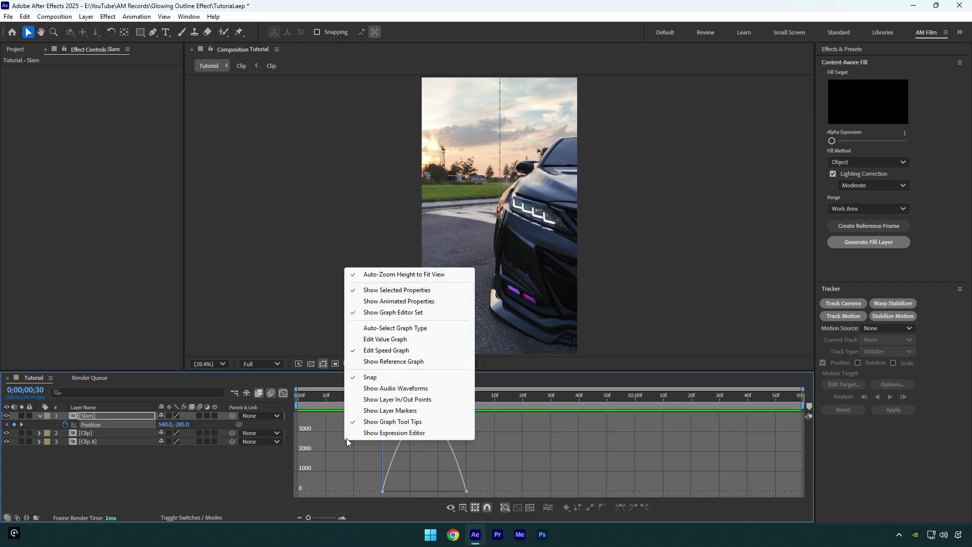
{"action": "left_click", "coordinate": [373, 350]}
{"action": "left_click_drag", "start_coordinate": [399, 491], "coordinate": [460, 491]}
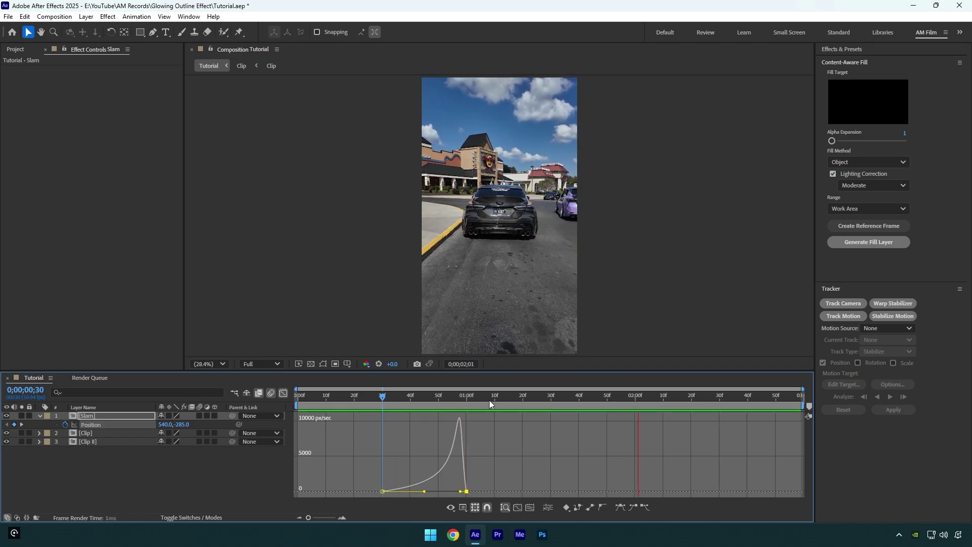
{"action": "key", "text": "space"}
Step: Enable motion blur on the Slam layer and preview the drop
{"action": "left_click", "coordinate": [283, 393]}
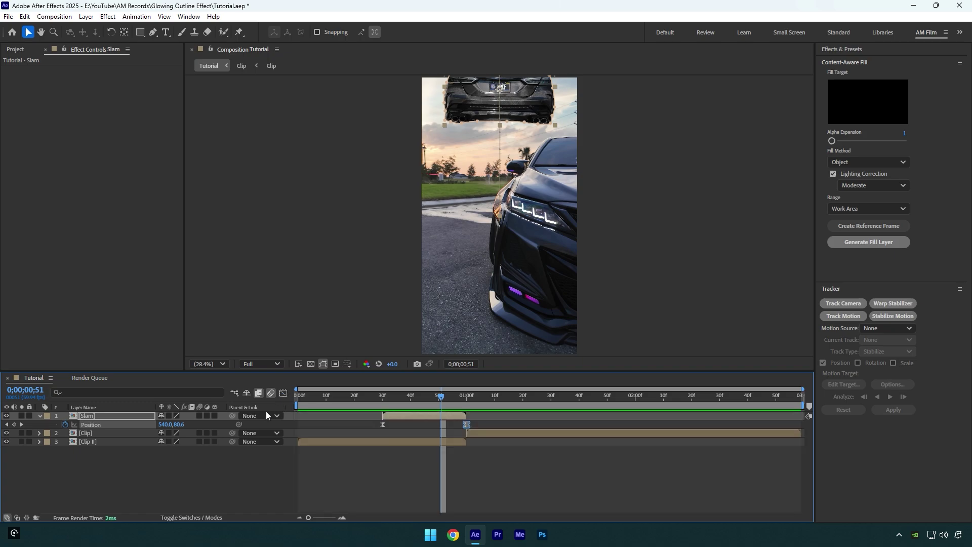
{"action": "left_click", "coordinate": [200, 415]}
{"action": "key", "text": "space"}
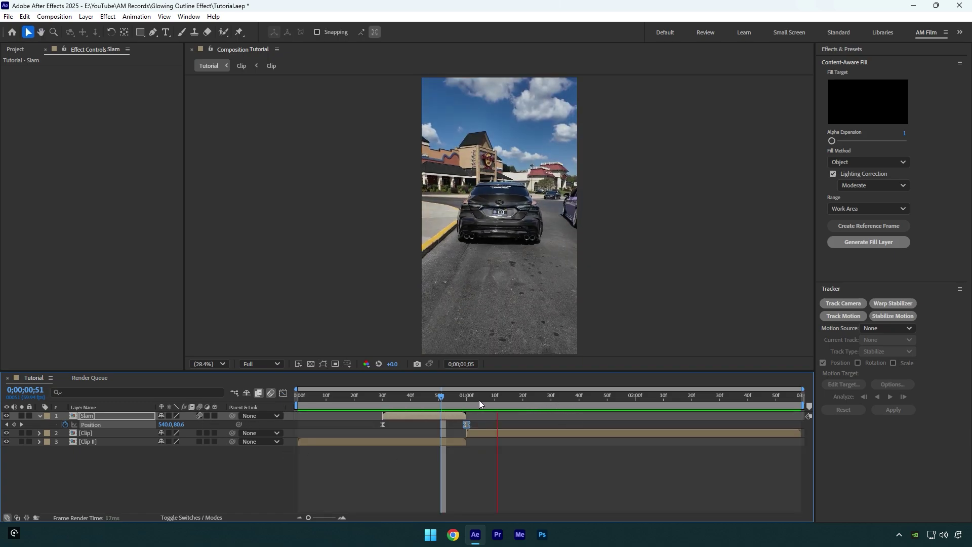
{"action": "left_click", "coordinate": [467, 403]}
{"action": "key", "text": "u"}
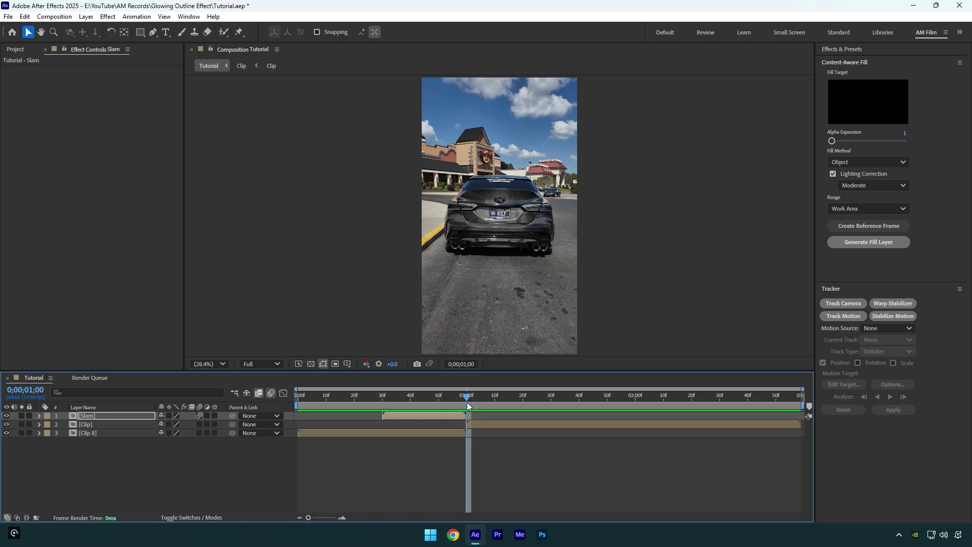
Step: Paint over the car with the Roto Brush on the Clip layer and freeze the matte
{"action": "left_click", "coordinate": [496, 422]}
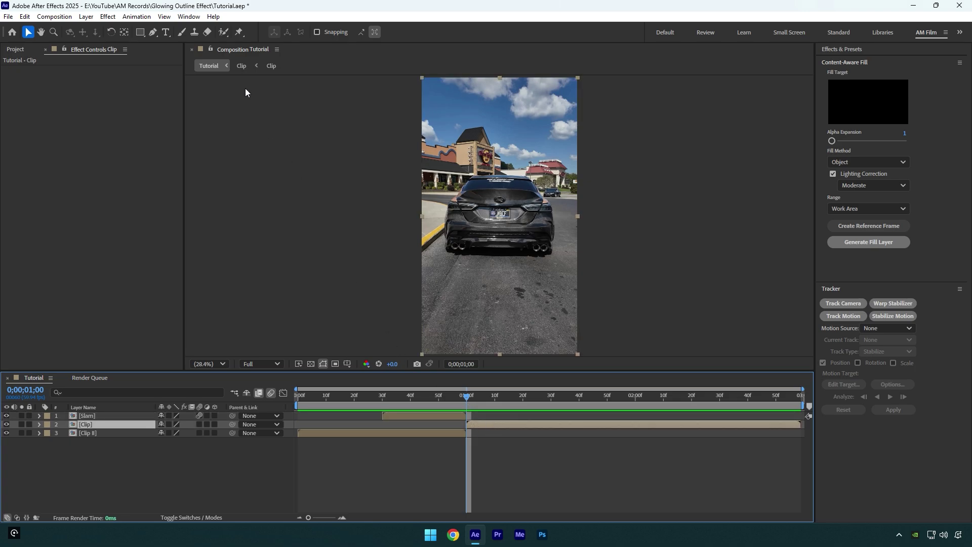
{"action": "left_click", "coordinate": [223, 32]}
{"action": "double_click", "coordinate": [486, 211]}
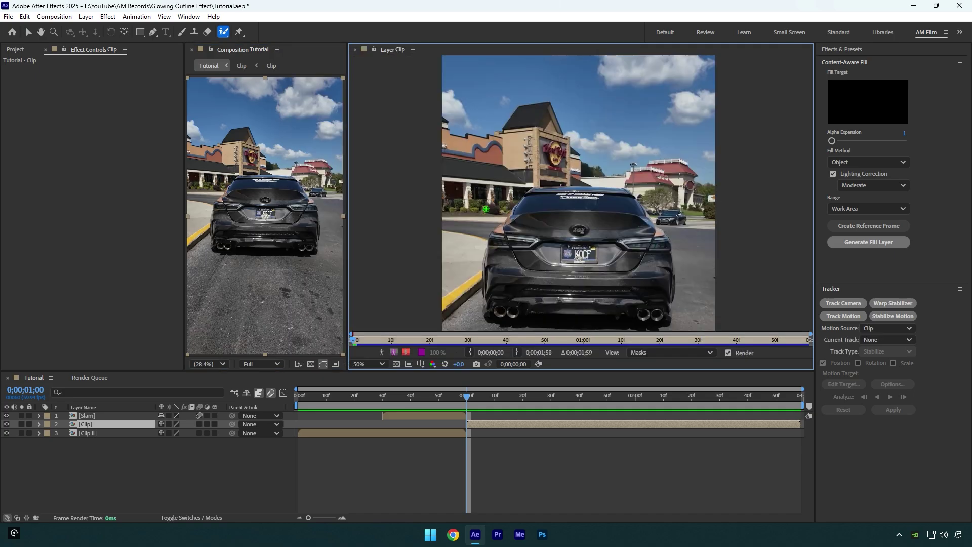
{"action": "mouse_move", "coordinate": [605, 237]}
{"action": "left_mouse_down"}
{"action": "mouse_move", "coordinate": [583, 209]}
{"action": "mouse_move", "coordinate": [555, 221]}
{"action": "left_mouse_up"}
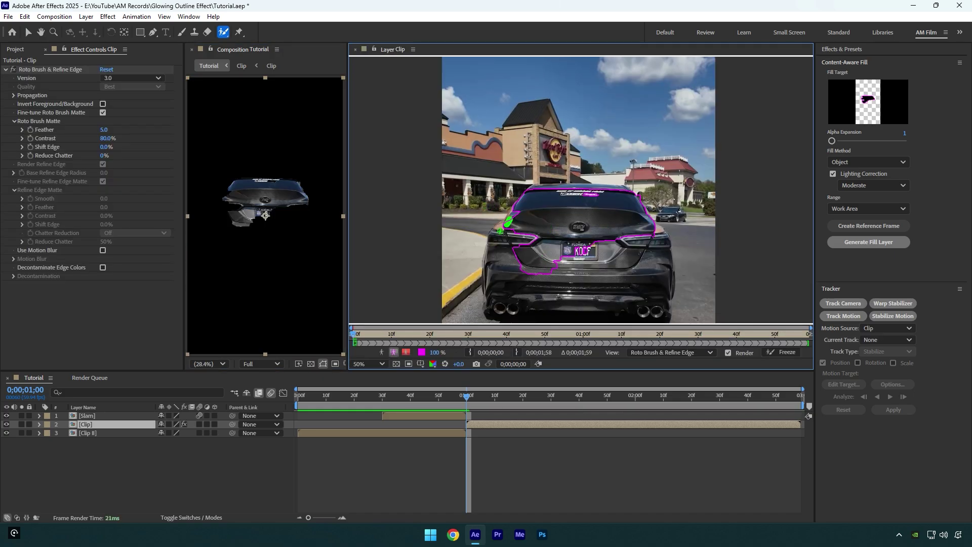
{"action": "scroll", "coordinate": [676, 229], "scroll_direction": "up", "scroll_amount": 2}
{"action": "scroll", "coordinate": [676, 229], "scroll_direction": "down", "scroll_amount": 2}
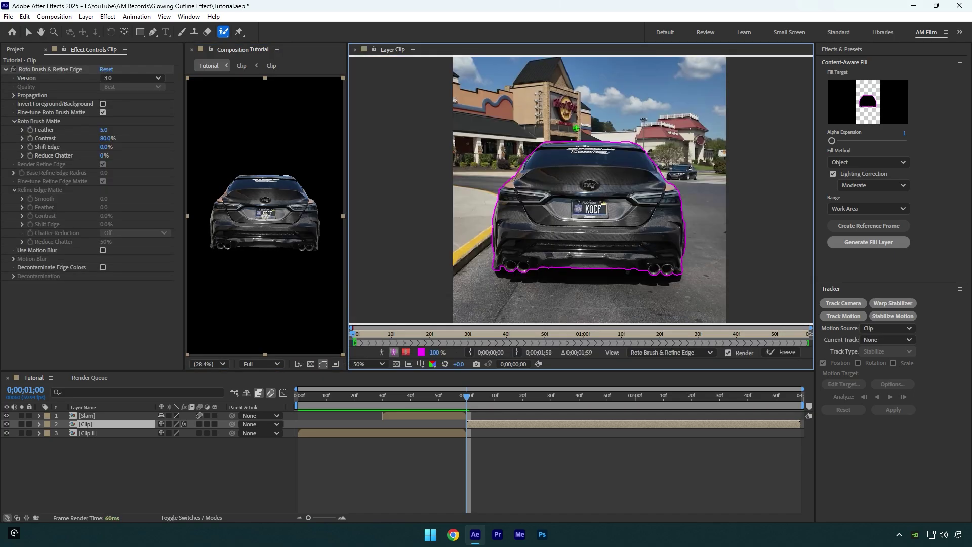
{"action": "left_click", "coordinate": [784, 352]}
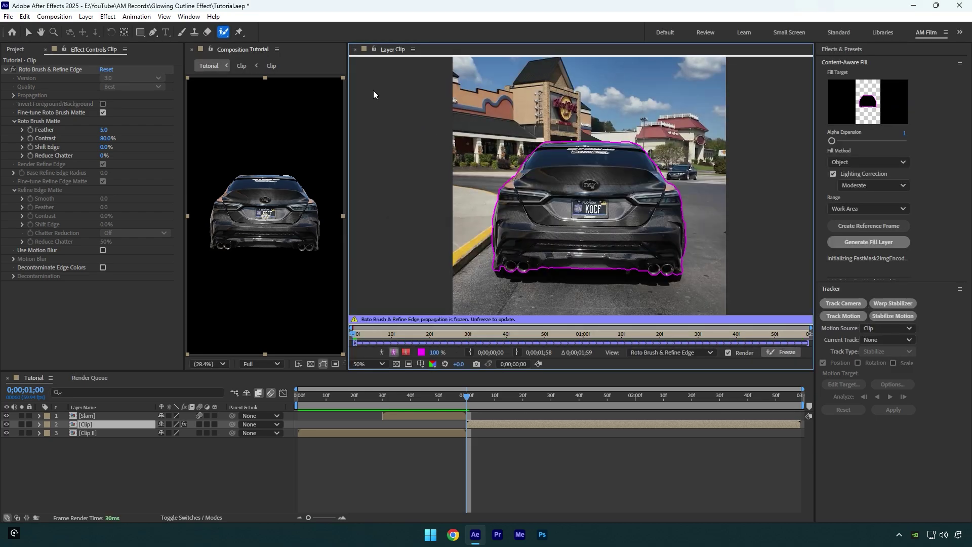
{"action": "key", "text": "v"}
{"action": "left_click", "coordinate": [356, 49]}
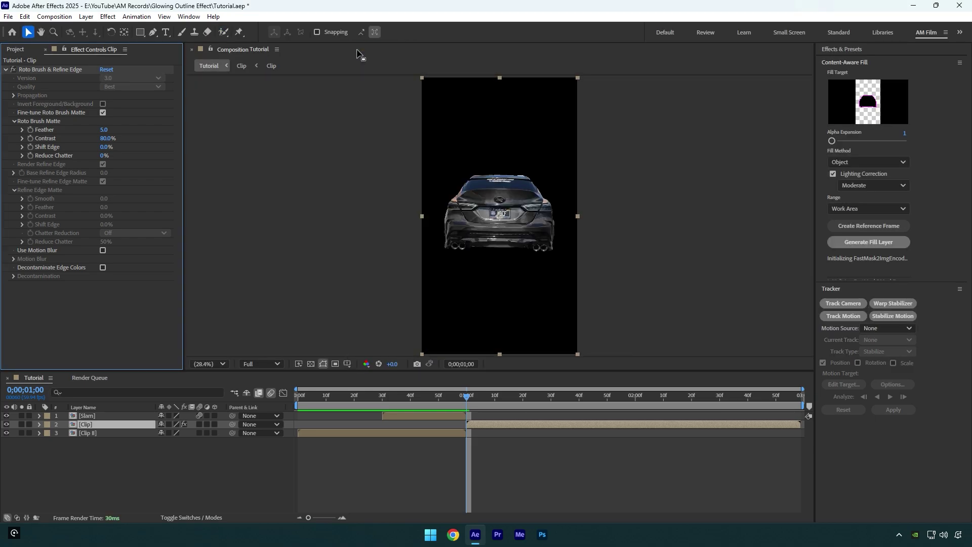
{"action": "left_click_drag", "start_coordinate": [493, 397], "coordinate": [568, 396]}
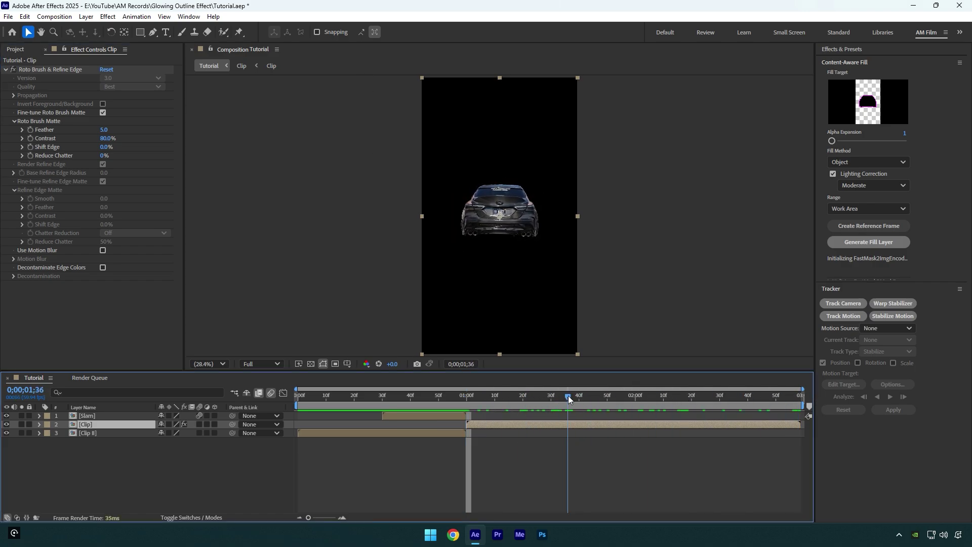
Step: Duplicate the Clip layer and delete the Roto Brush effect from the lower copy
{"action": "key", "text": "ctrl+d"}
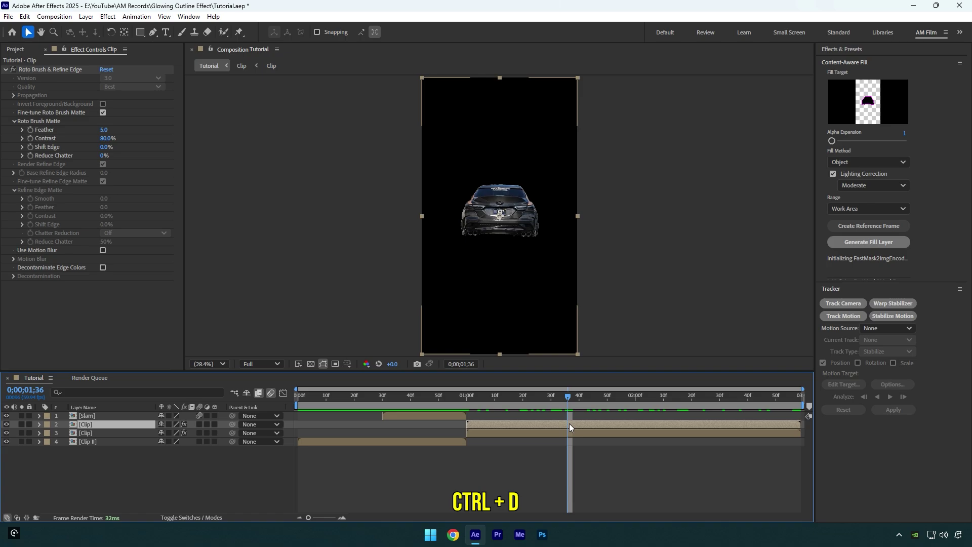
{"action": "left_click", "coordinate": [572, 433]}
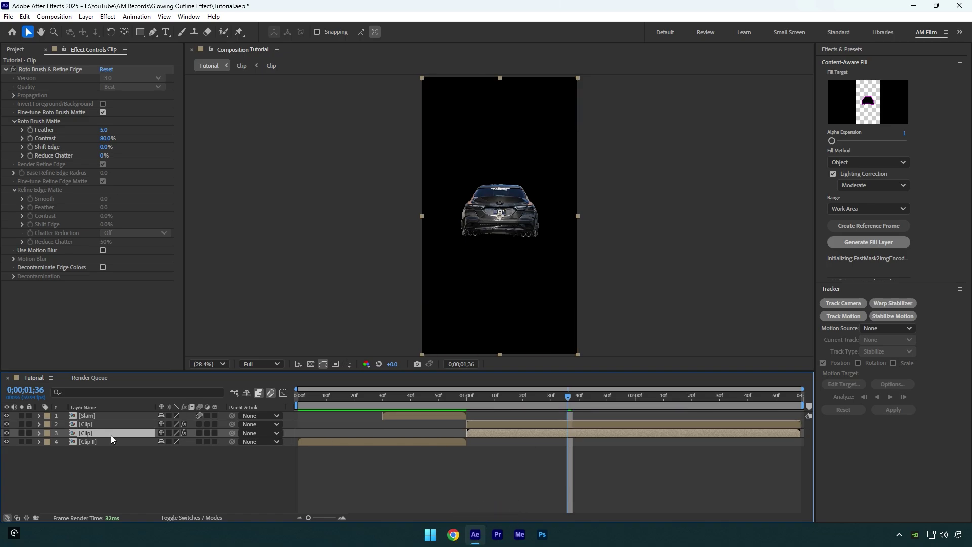
{"action": "left_click", "coordinate": [41, 68]}
{"action": "key", "text": "Delete"}
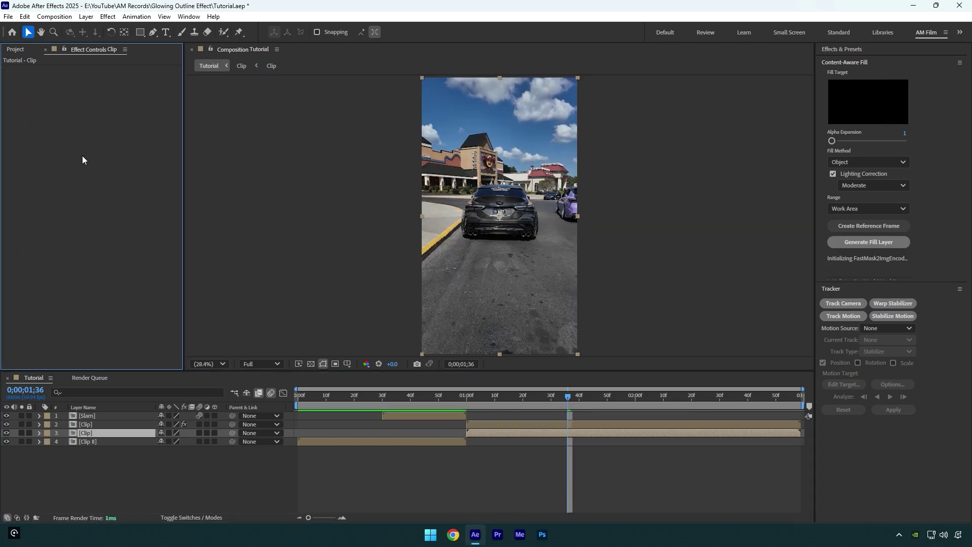
Step: Rename the rotoscoped layer to 'Glowing Outline'
{"action": "left_click", "coordinate": [83, 425]}
{"action": "right_click", "coordinate": [90, 424]}
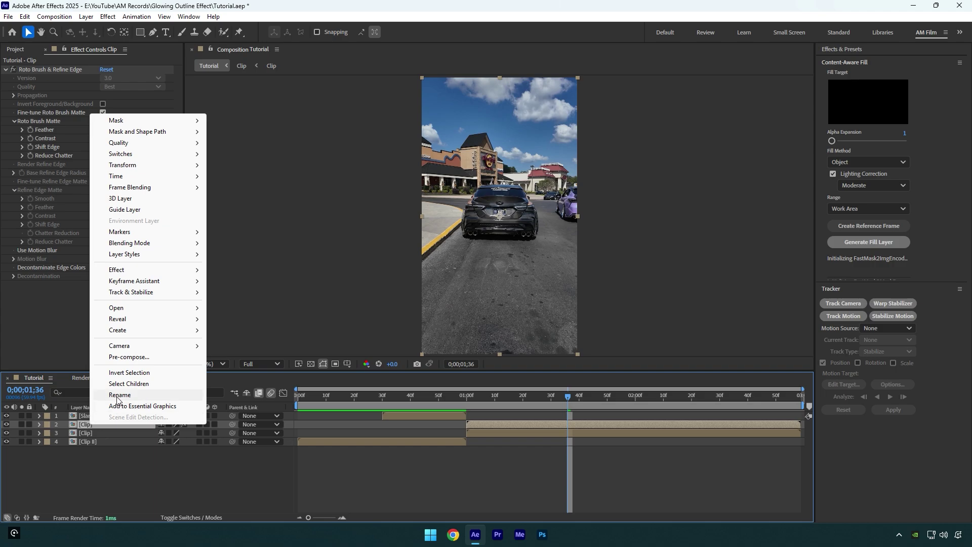
{"action": "left_click", "coordinate": [119, 399]}
{"action": "type", "text": "Glowing Outline"}
{"action": "key", "text": "Return"}
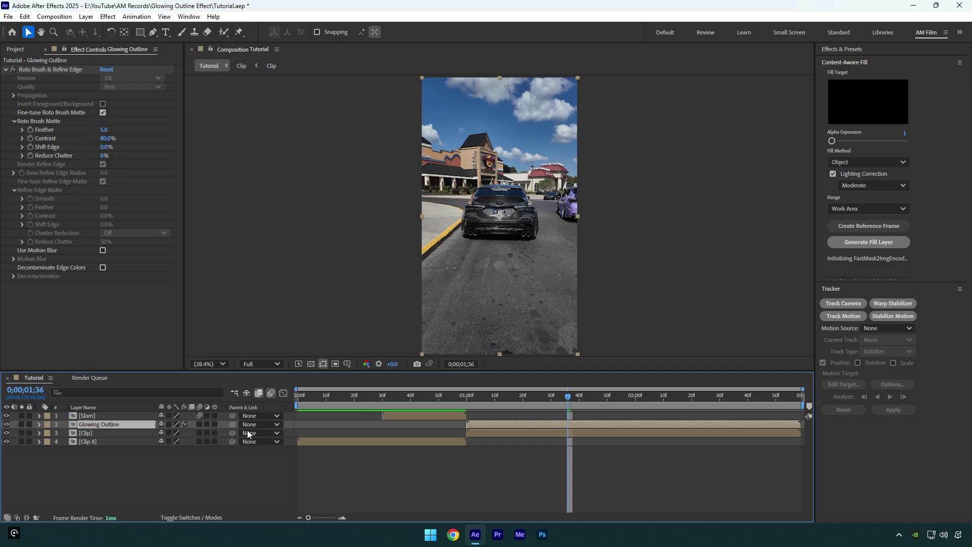
Step: Apply Find Edges to Glowing Outline with Invert enabled
{"action": "key", "text": "ctrl+space"}
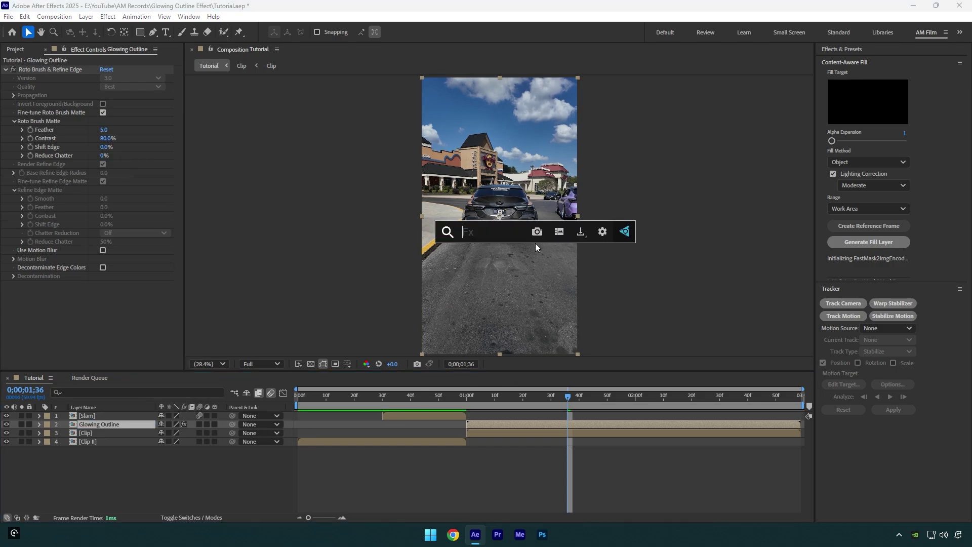
{"action": "type", "text": "find"}
{"action": "key", "text": "Return"}
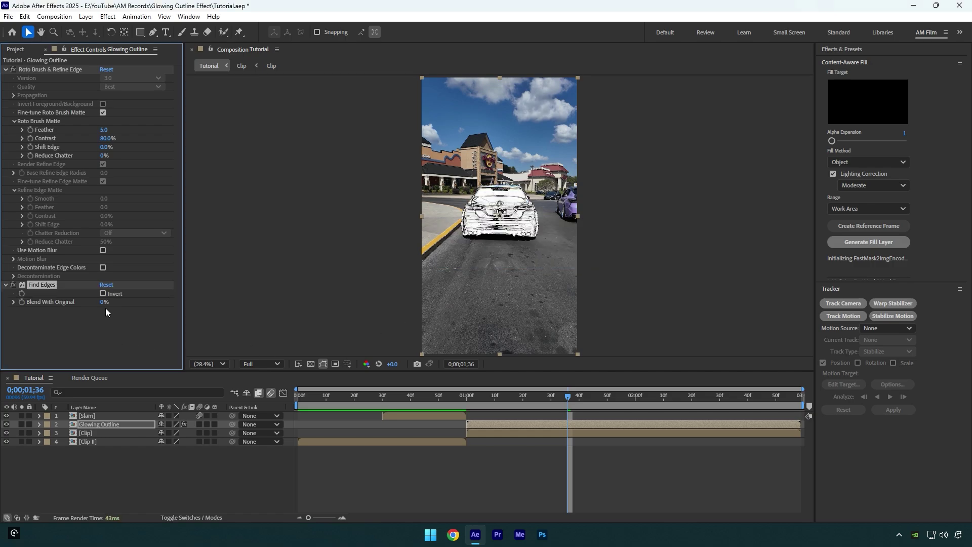
{"action": "left_click", "coordinate": [103, 294]}
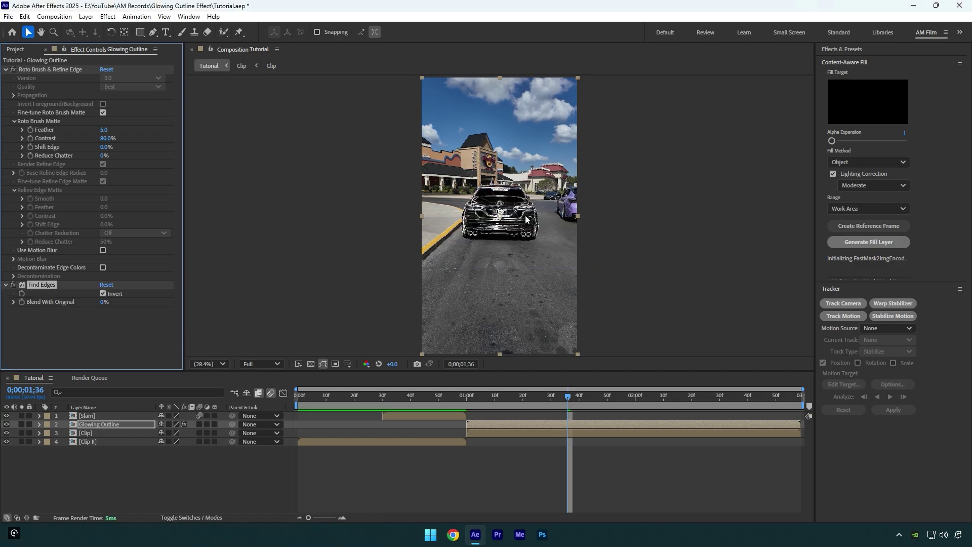
Step: Add Deep Glow and lower its Exposure to 0.10
{"action": "key", "text": "ctrl+space"}
{"action": "type", "text": "deep"}
{"action": "key", "text": "Return"}
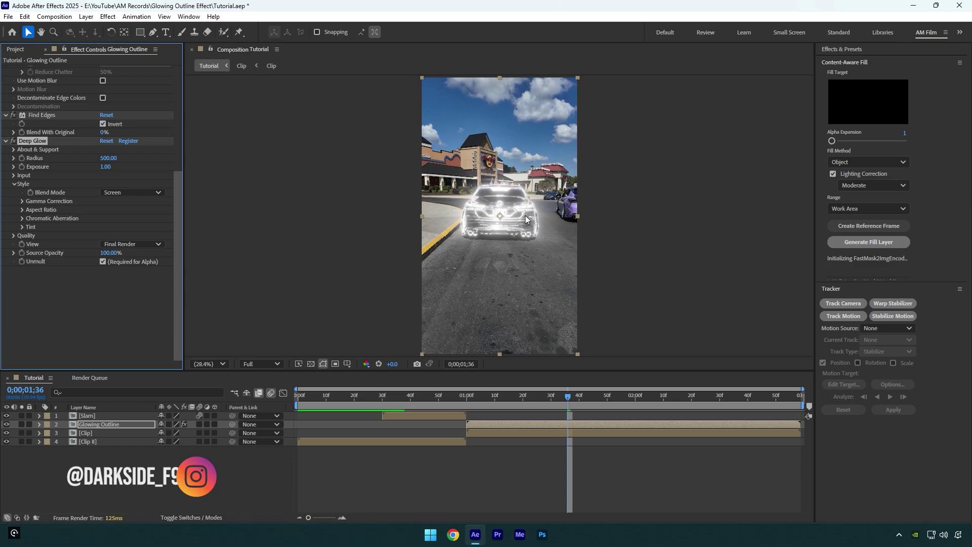
{"action": "left_click_drag", "start_coordinate": [92, 169], "coordinate": [64, 172]}
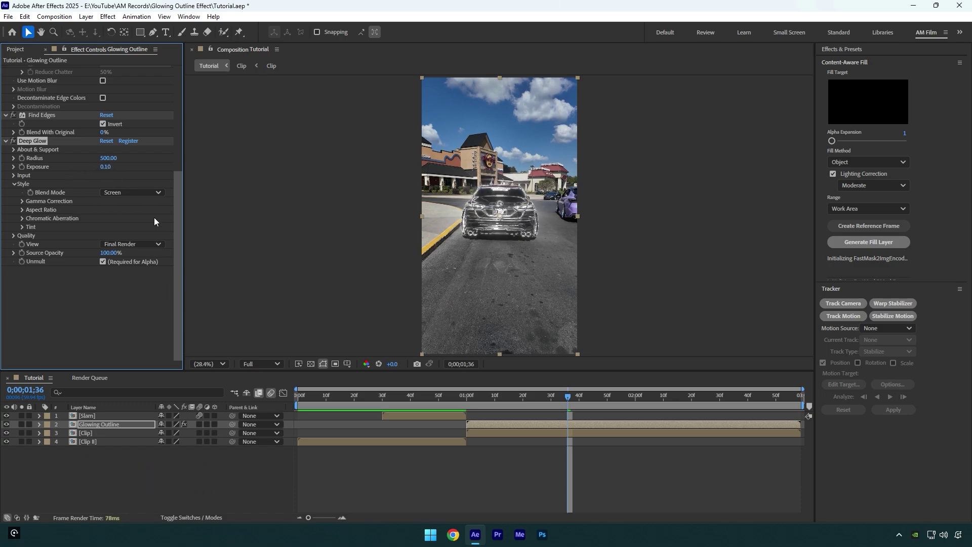
Step: Apply Extract and move it to the top of the effect stack
{"action": "key", "text": "ctrl+space"}
{"action": "type", "text": "ext"}
{"action": "key", "text": "Down"}
{"action": "key", "text": "Return"}
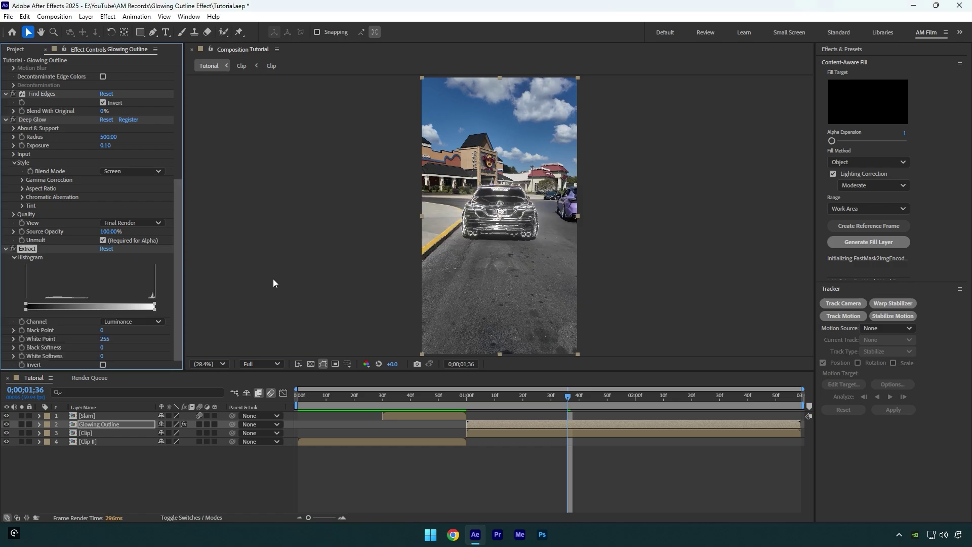
{"action": "left_click_drag", "start_coordinate": [32, 246], "coordinate": [45, 102]}
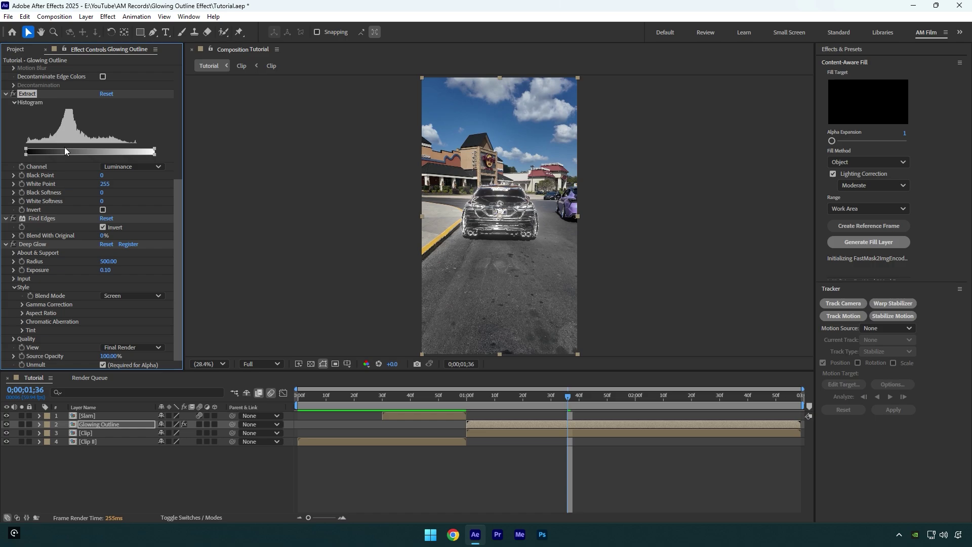
{"action": "left_click_drag", "start_coordinate": [566, 396], "coordinate": [466, 393]}
Step: Keyframe Glowing Outline's Position from Y 960 at 1;00 to Y 511 at 1;53
{"action": "key", "text": "p"}
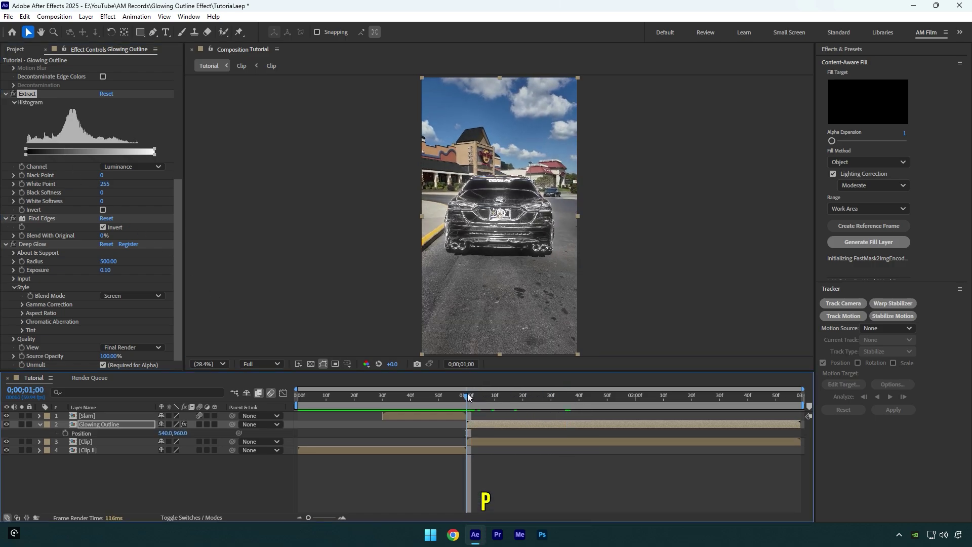
{"action": "left_click", "coordinate": [65, 434]}
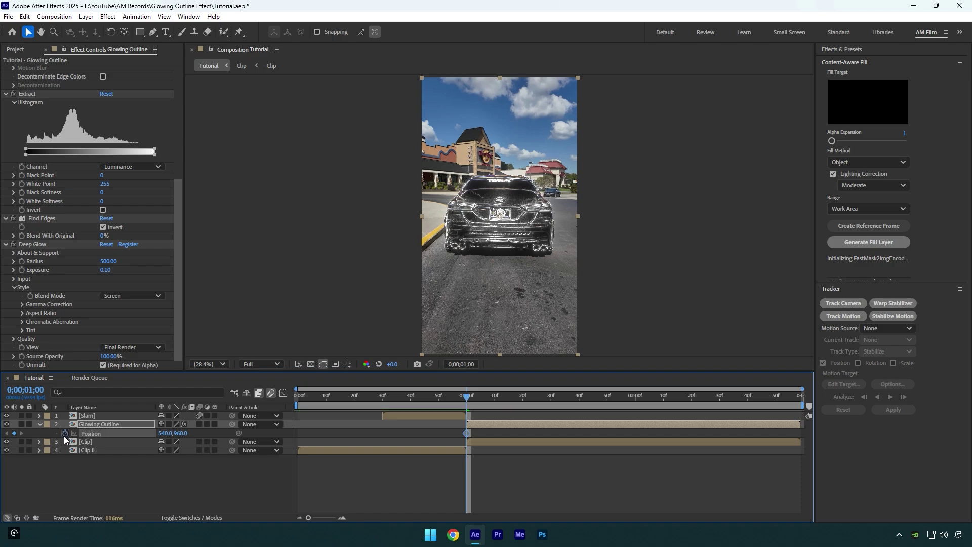
{"action": "left_click_drag", "start_coordinate": [467, 396], "coordinate": [615, 396]}
{"action": "left_click_drag", "start_coordinate": [181, 434], "coordinate": [92, 442]}
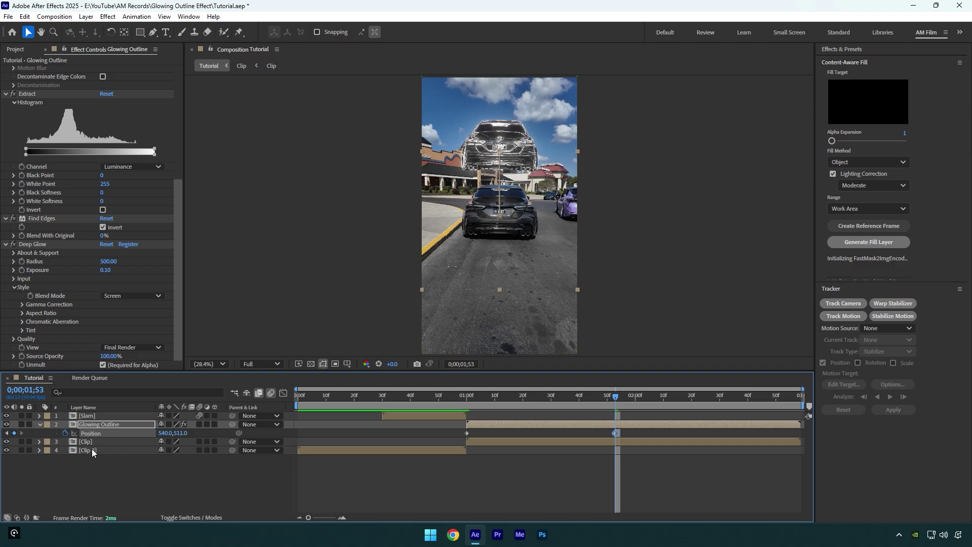
Step: Set Glowing Outline's blending mode to Screen
{"action": "left_click", "coordinate": [195, 517]}
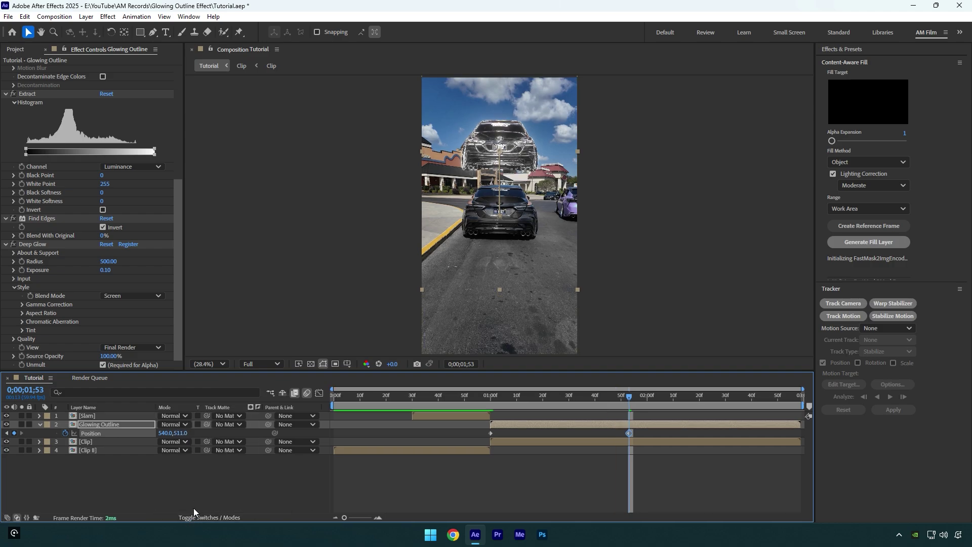
{"action": "left_click", "coordinate": [171, 427]}
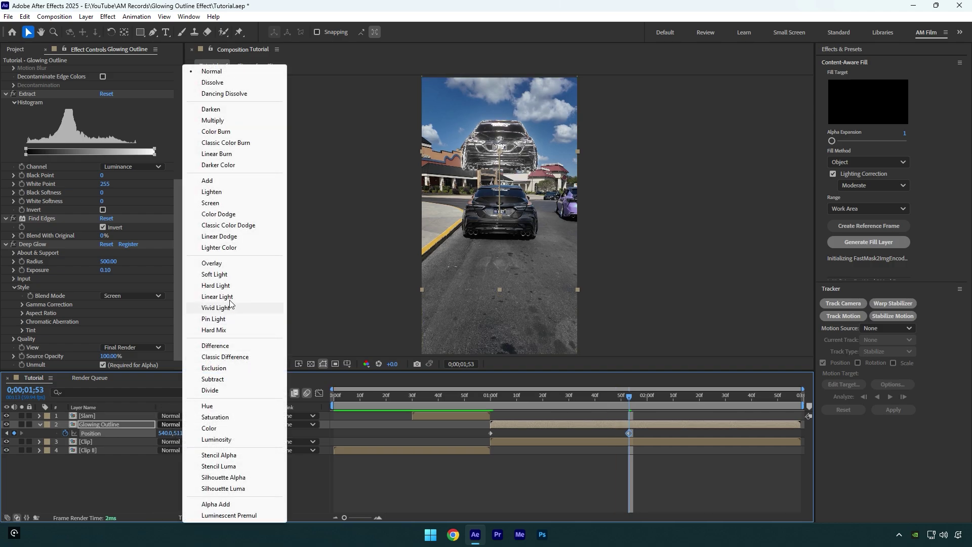
{"action": "left_click", "coordinate": [212, 204]}
{"action": "left_click", "coordinate": [198, 517]}
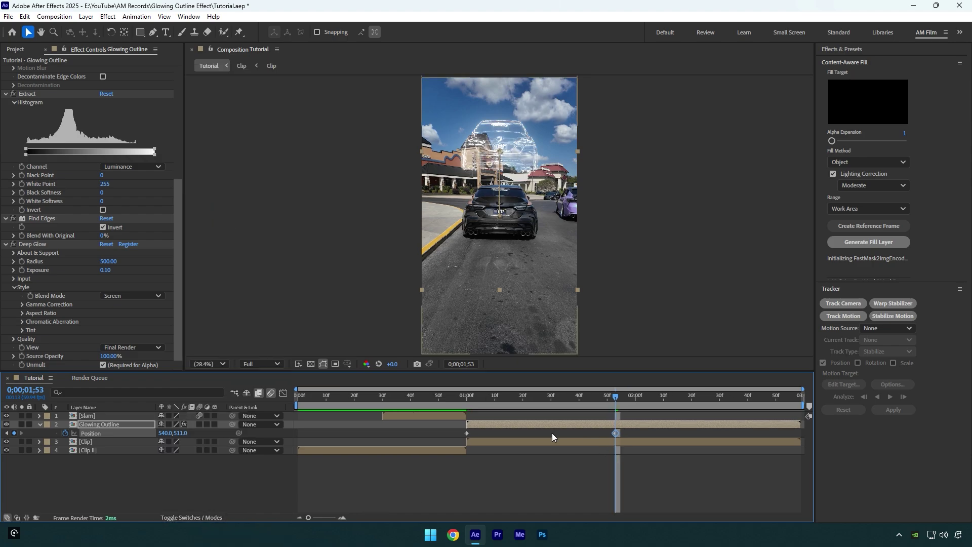
{"action": "left_click", "coordinate": [457, 438]}
Step: Ease both Position keyframes and shape the speed graph to start fast, then slow
{"action": "left_click_drag", "start_coordinate": [457, 437], "coordinate": [646, 435]}
{"action": "key", "text": "F9"}
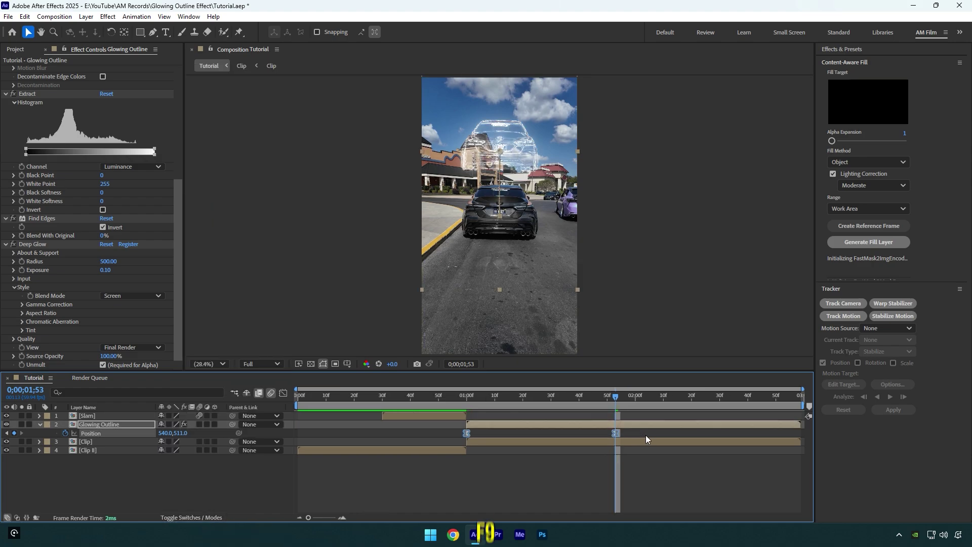
{"action": "left_click", "coordinate": [284, 393]}
{"action": "left_click_drag", "start_coordinate": [608, 496], "coordinate": [482, 463]}
{"action": "key", "text": "space"}
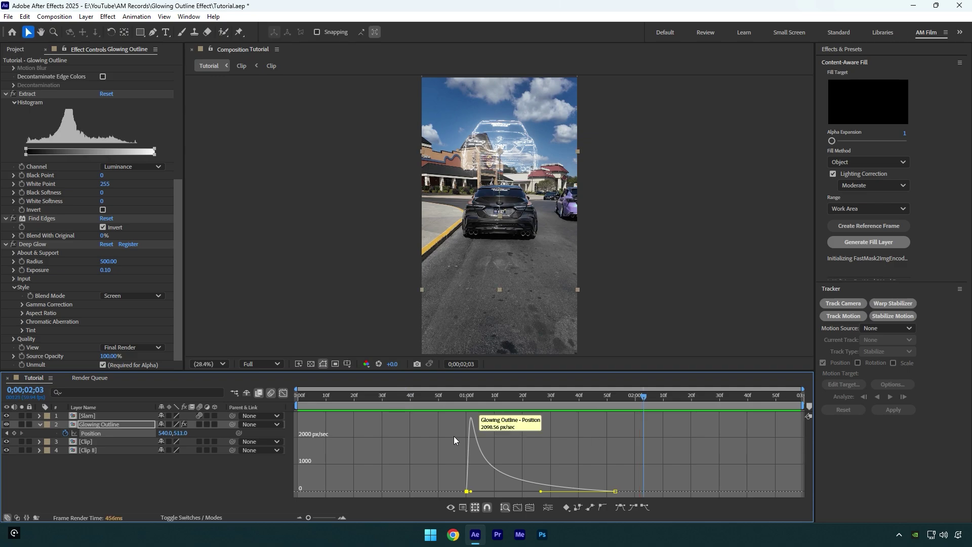
{"action": "left_click", "coordinate": [282, 393]}
Step: Raise Extract's Black Point to 29
{"action": "key", "text": "space"}
{"action": "key", "text": "Page_Down"}
{"action": "key", "text": "Page_Down"}
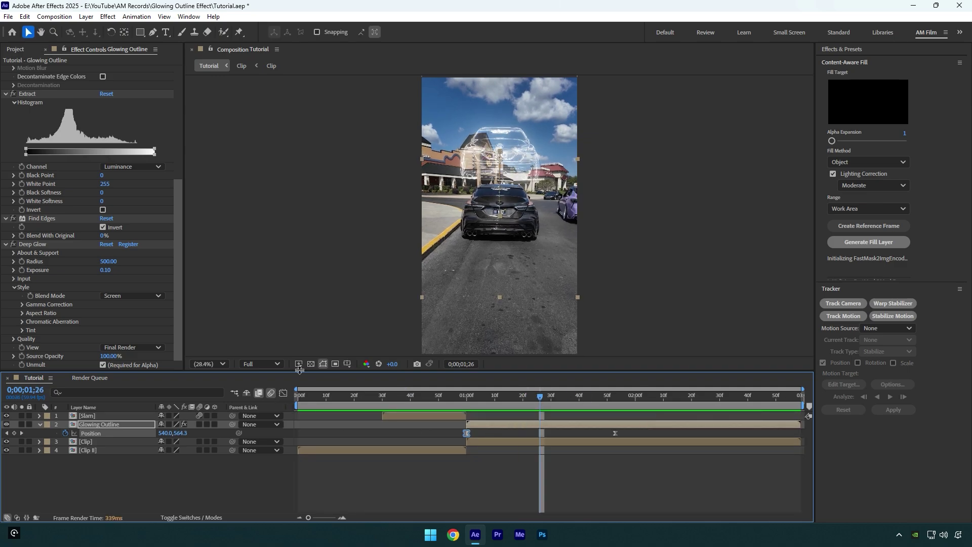
{"action": "left_click_drag", "start_coordinate": [104, 176], "coordinate": [113, 174]}
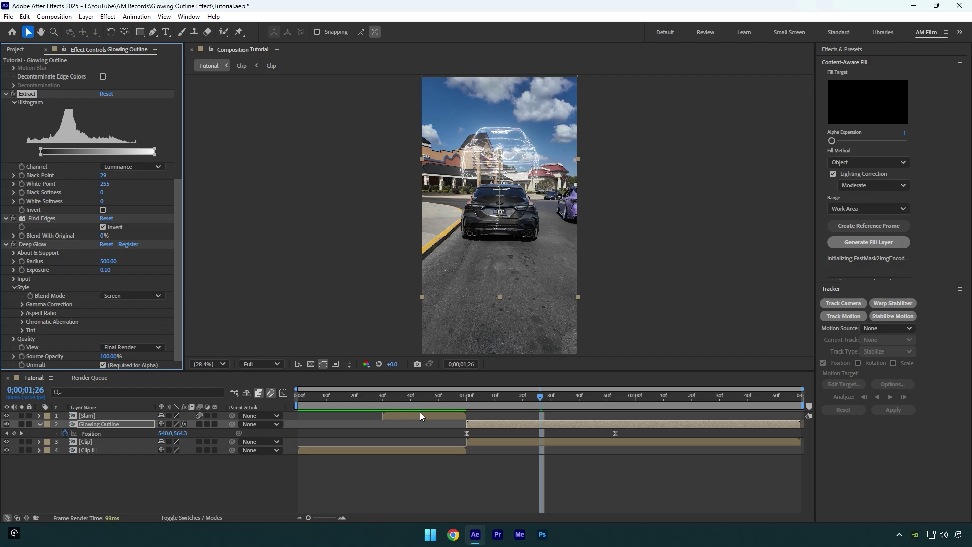
Step: Fade Opacity from 100% at 1;17 to 0% at 1;53 and enable motion blur
{"action": "left_click", "coordinate": [515, 400]}
{"action": "key", "text": "t"}
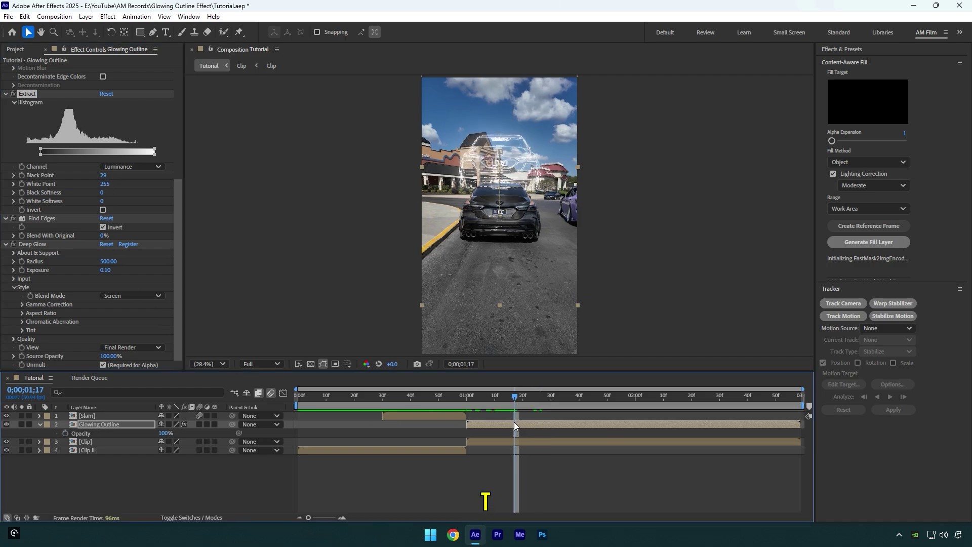
{"action": "left_click", "coordinate": [66, 434]}
{"action": "key", "text": "u"}
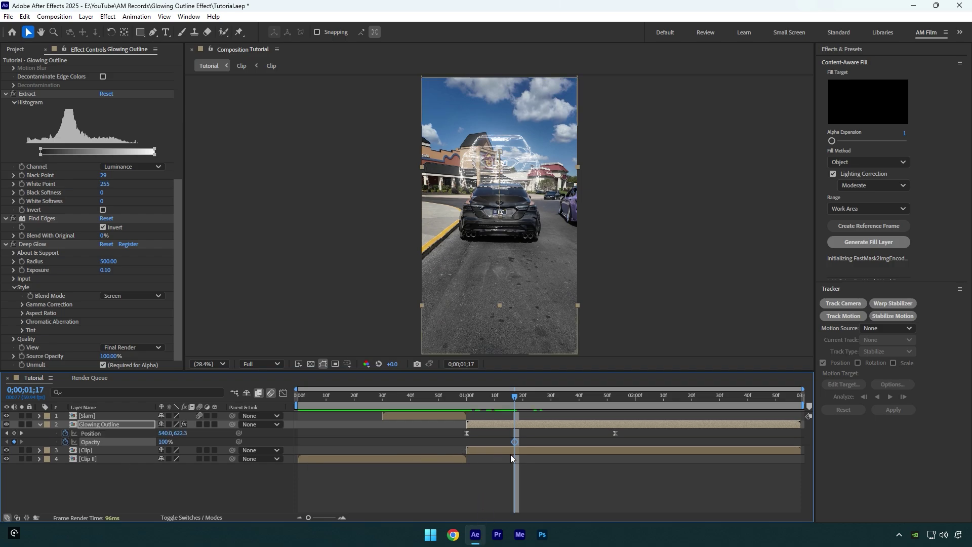
{"action": "left_click_drag", "start_coordinate": [533, 397], "coordinate": [616, 400]}
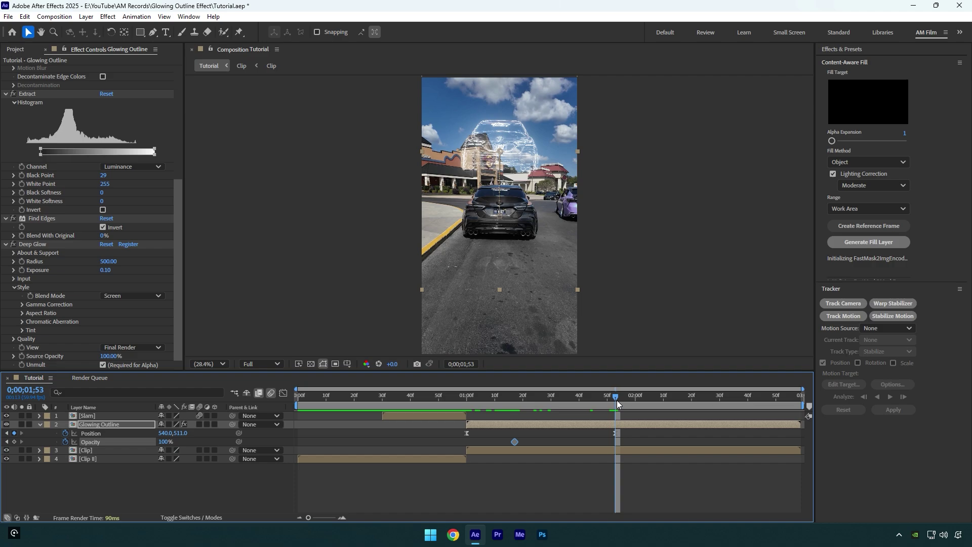
{"action": "left_click_drag", "start_coordinate": [164, 442], "coordinate": [110, 446]}
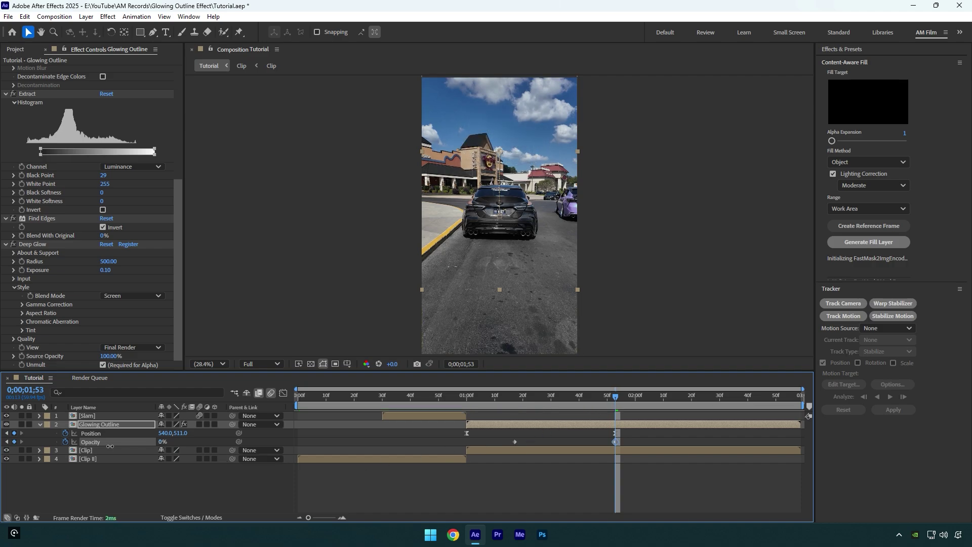
{"action": "left_click", "coordinate": [466, 405]}
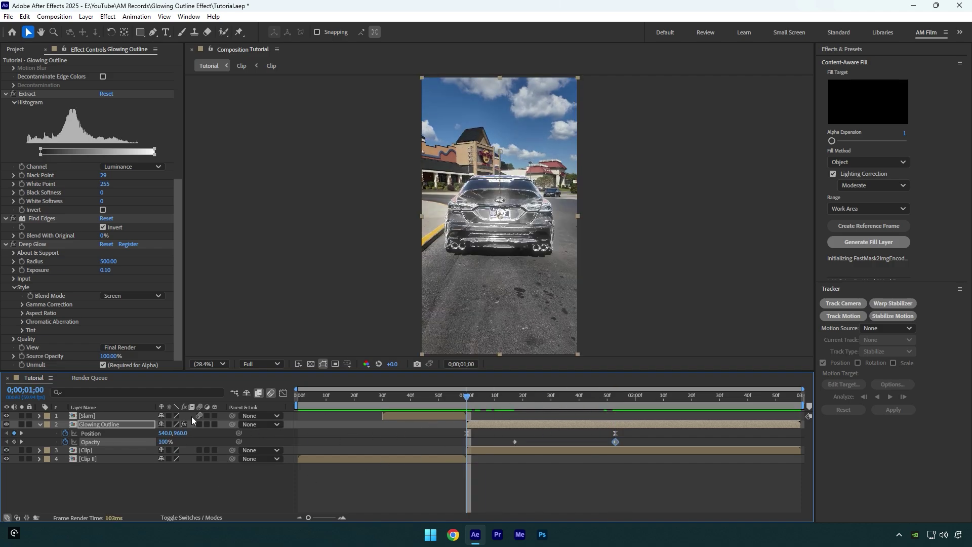
{"action": "left_click", "coordinate": [199, 425]}
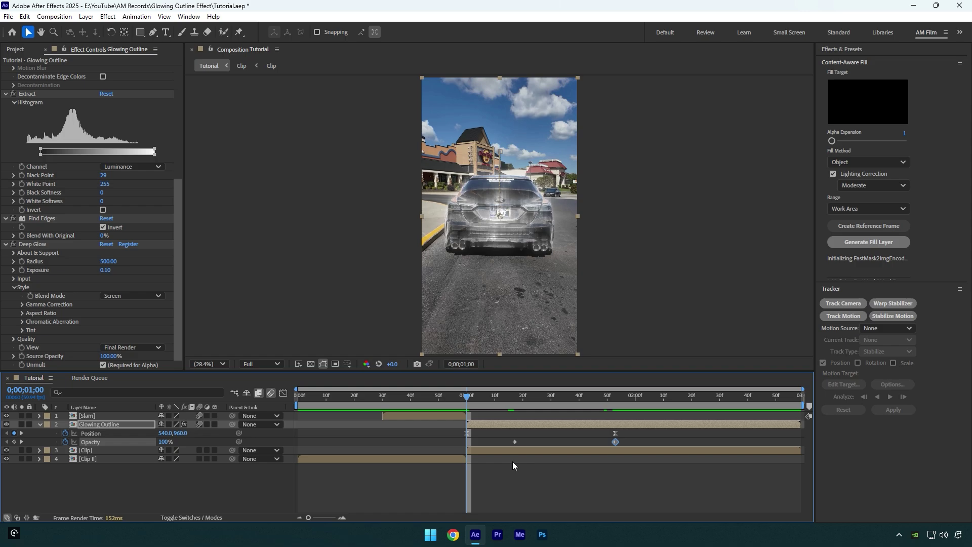
Step: Play back and stop a preview of the slam-in and fading glowing outline animation
{"action": "key", "text": "space"}
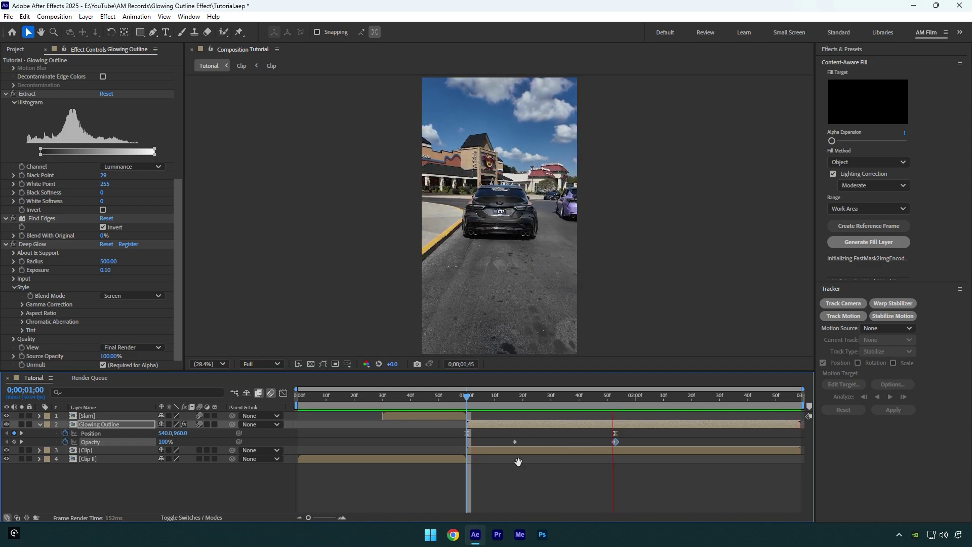
{"action": "key", "text": "space"}
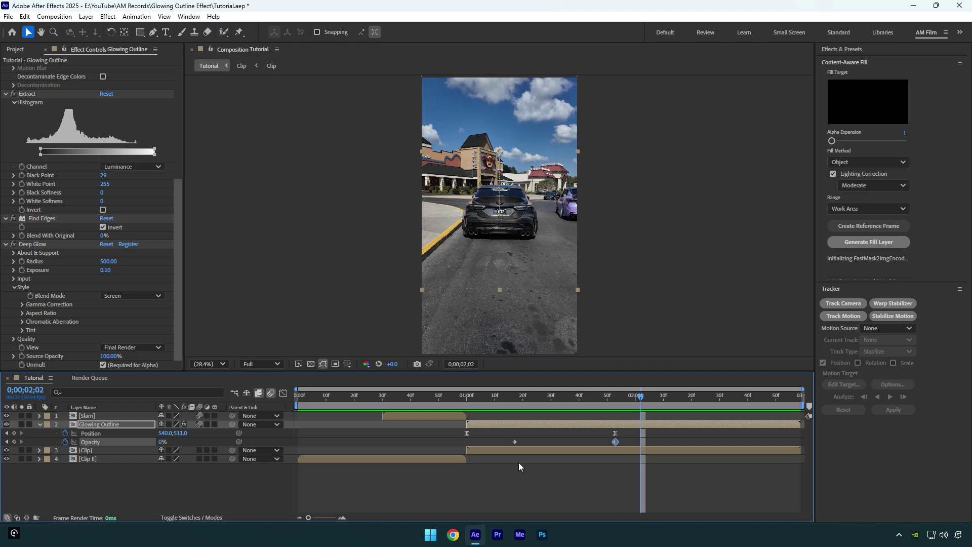